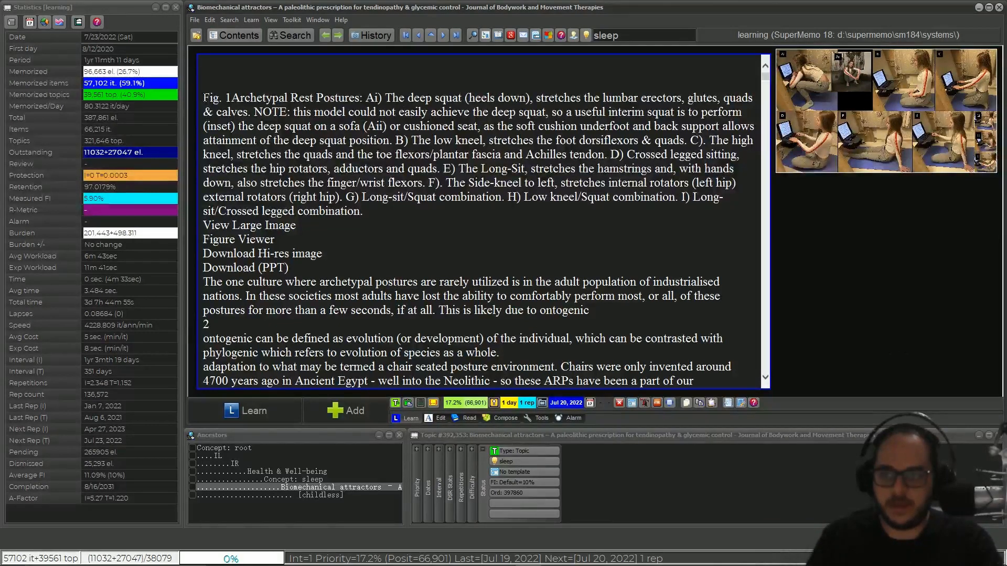
- Extract the complete Fig. 1 Archetypal Rest Postures caption as a new topic and enlarge the picture area beside its text
left_click_drag(203, 98, 238, 97)
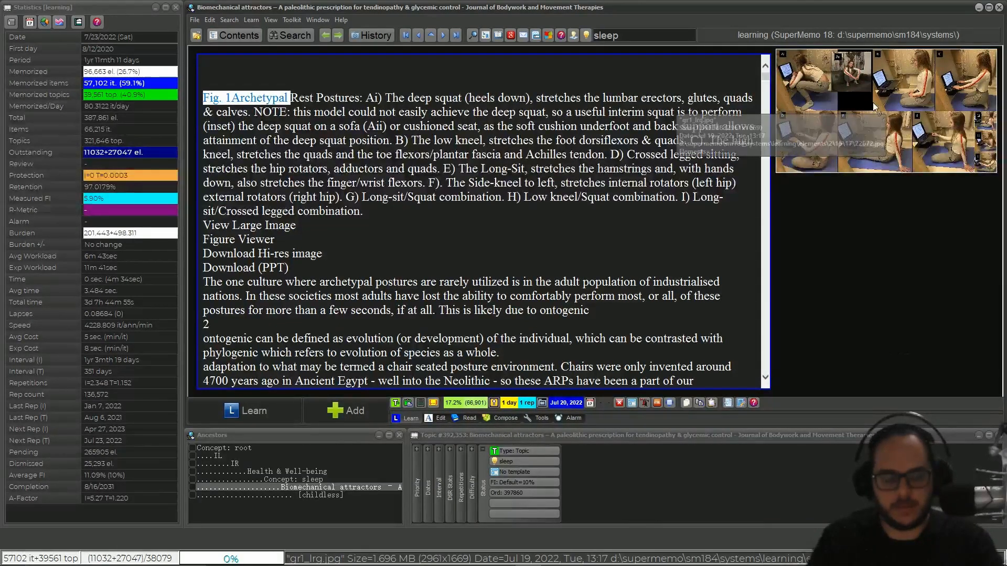
left_click(348, 92)
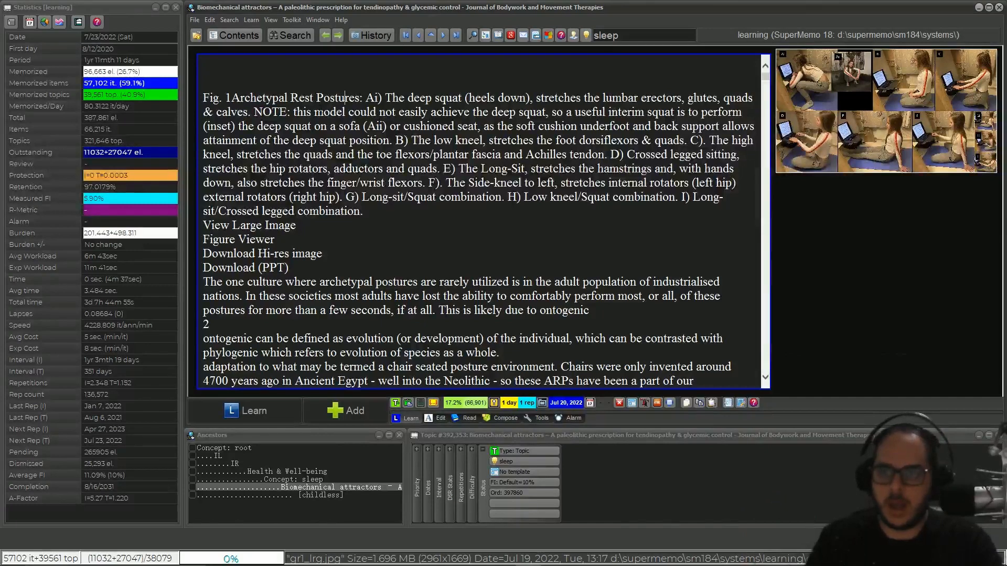
left_click_drag(364, 98, 366, 210)
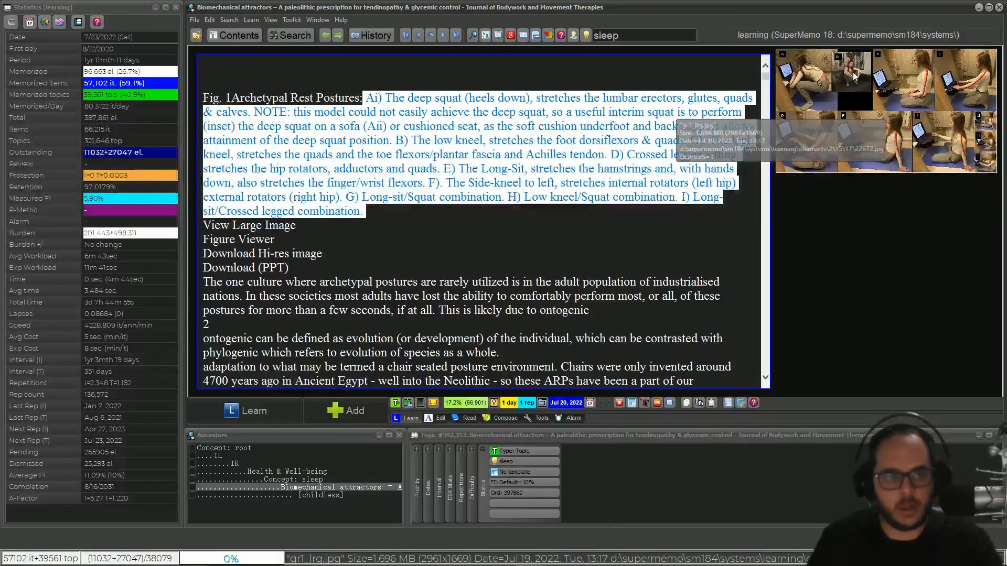
left_click(638, 126)
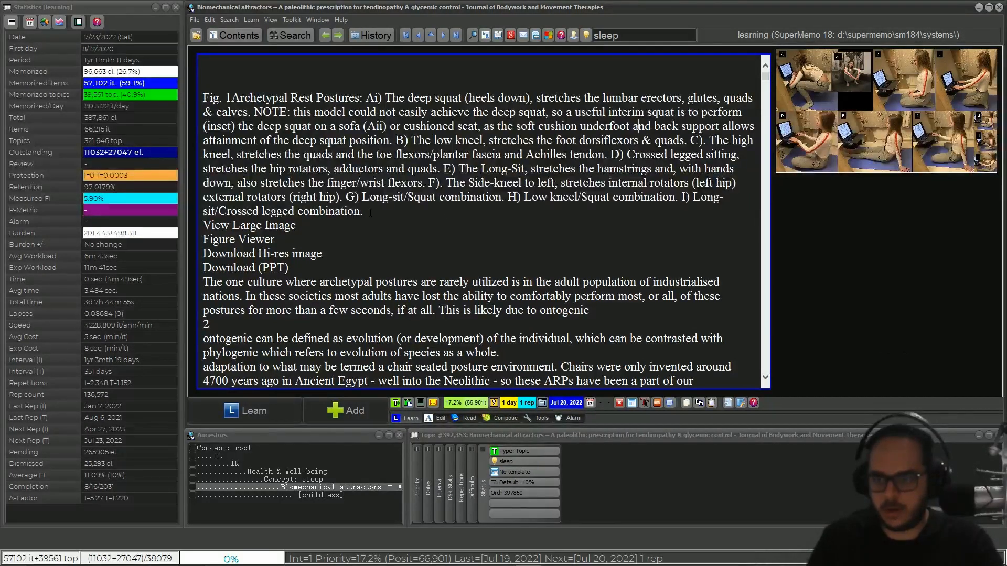
left_click_drag(371, 212, 204, 99)
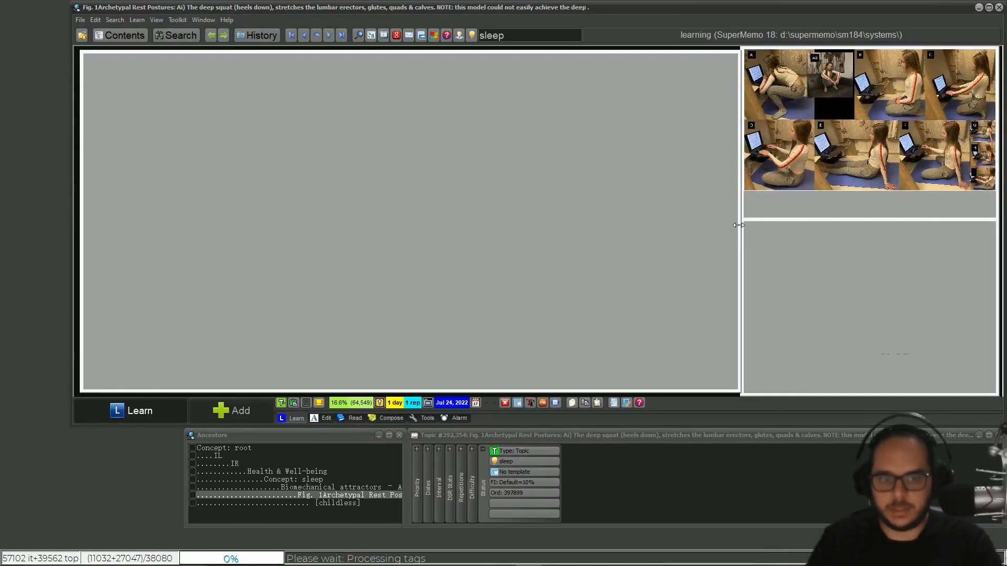
left_click_drag(739, 225, 474, 221)
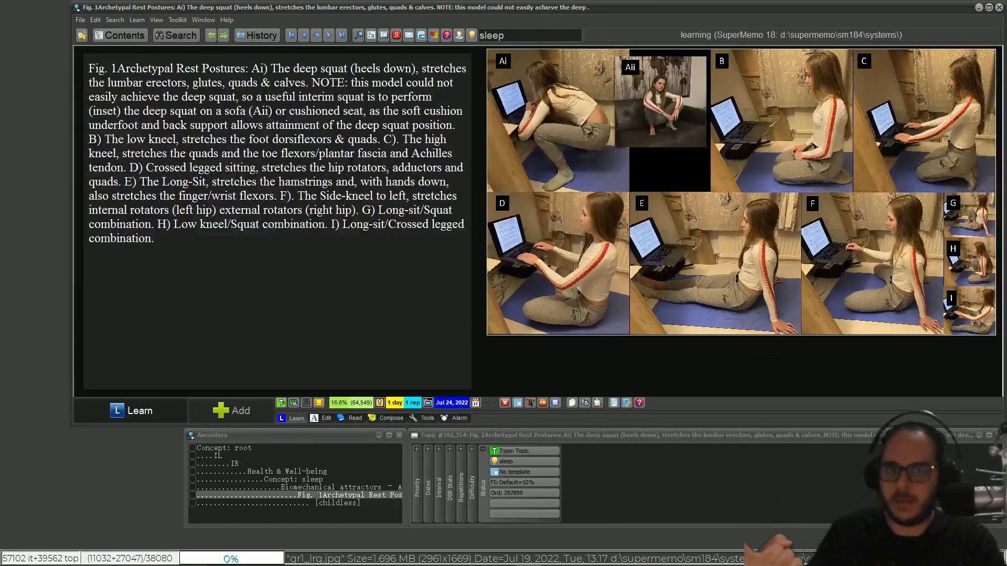
- Separate the first caption entries into paragraphs and extract "B) The low kneel, stretches the foot dorsiflexors & quads." as its own topic
left_click(262, 75)
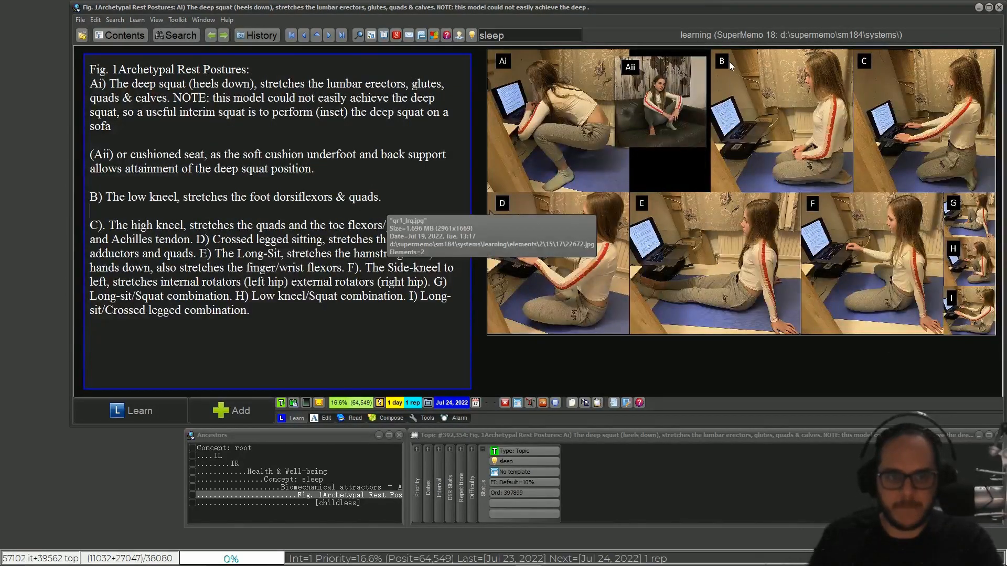
left_click_drag(385, 196, 87, 197)
key("alt+x")
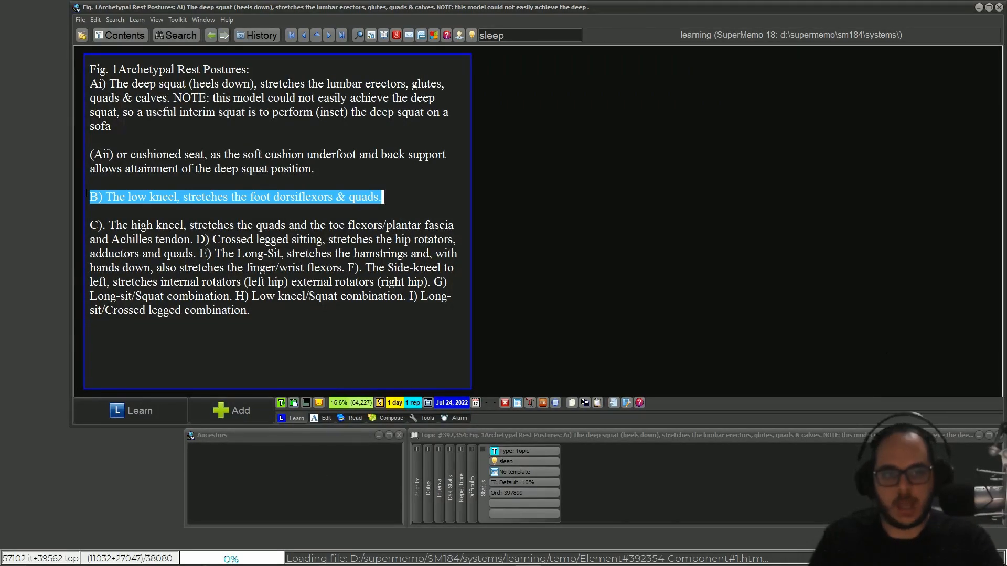
key("alt+Left")
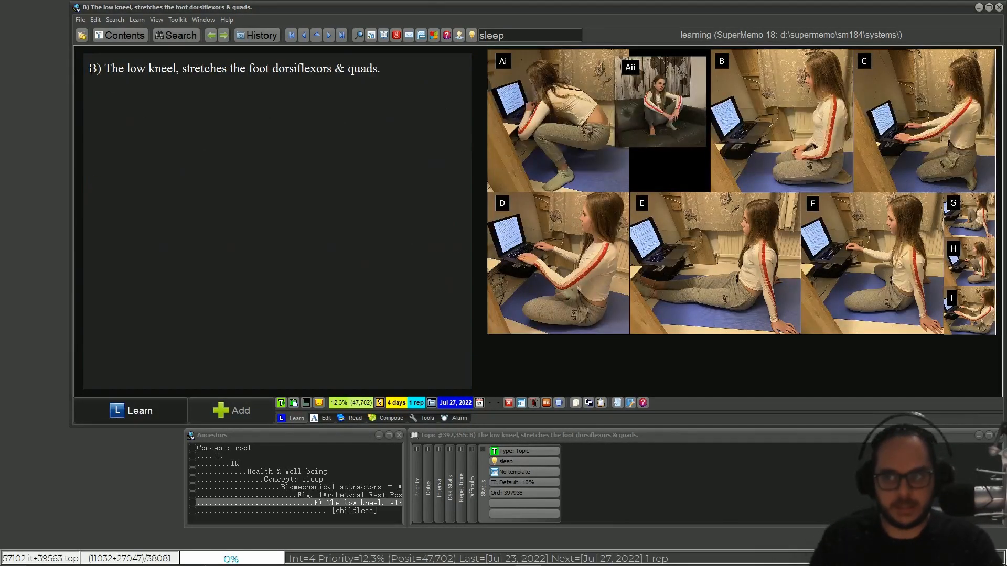
- Zoom and trim the low kneel topic's picture to posture B, leaving it zoomed/trimmed without changing the file
right_click(742, 77)
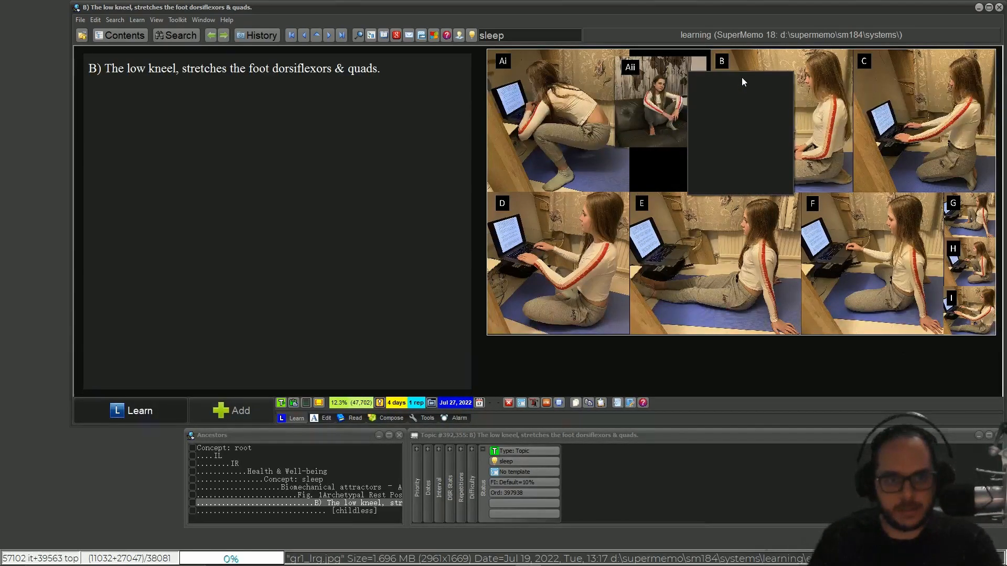
mouse_move(750, 80)
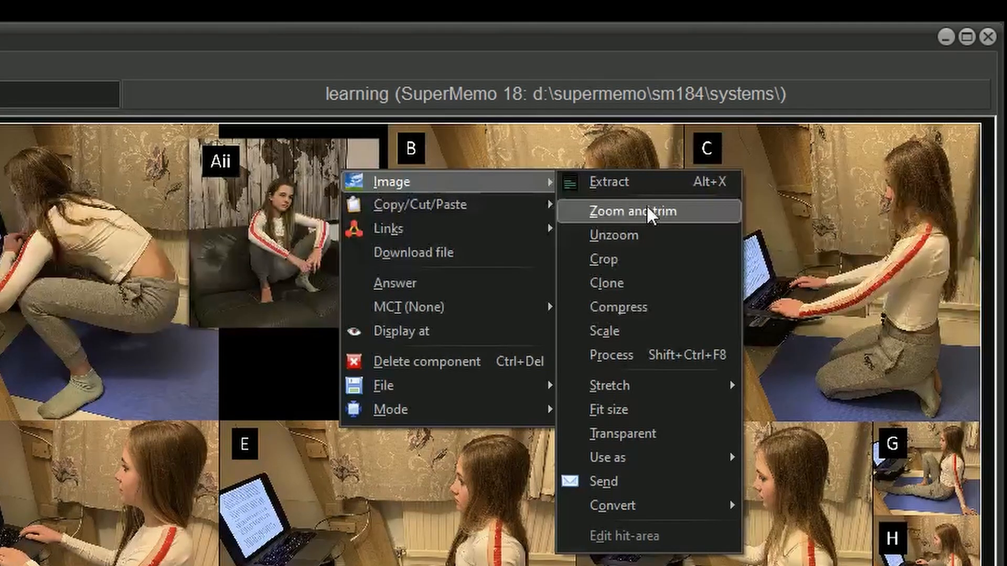
left_click(646, 211)
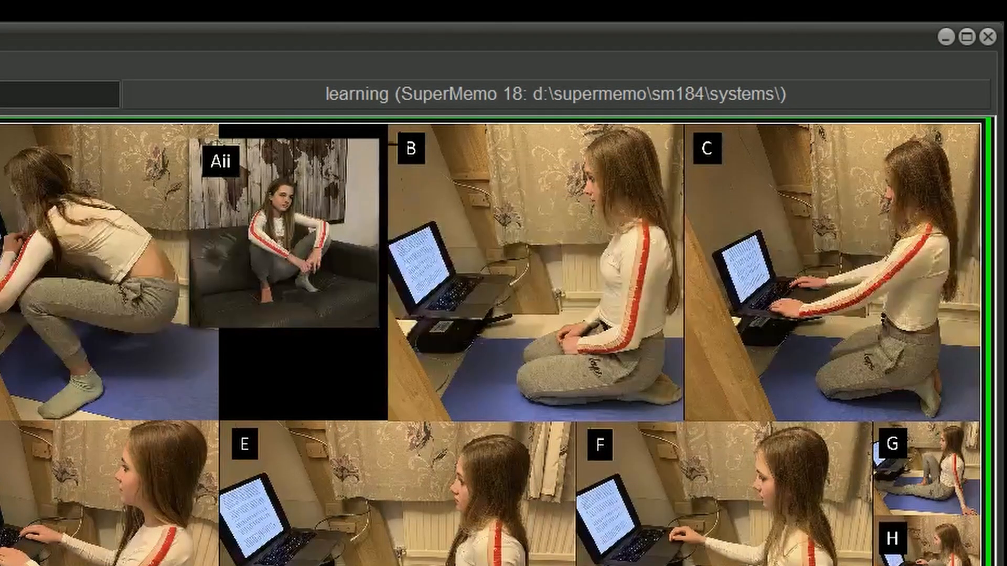
left_click_drag(610, 359, 682, 422)
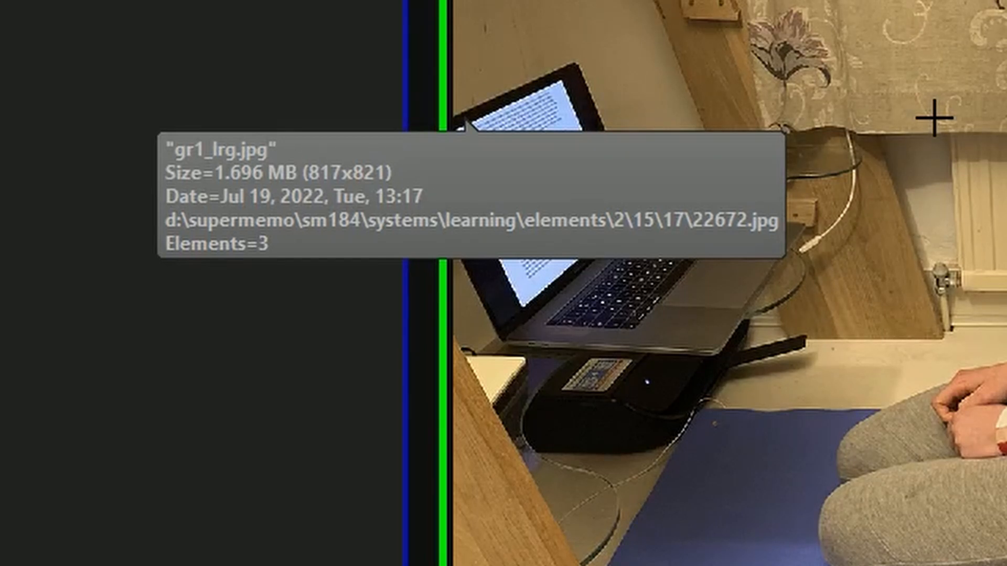
key("Escape")
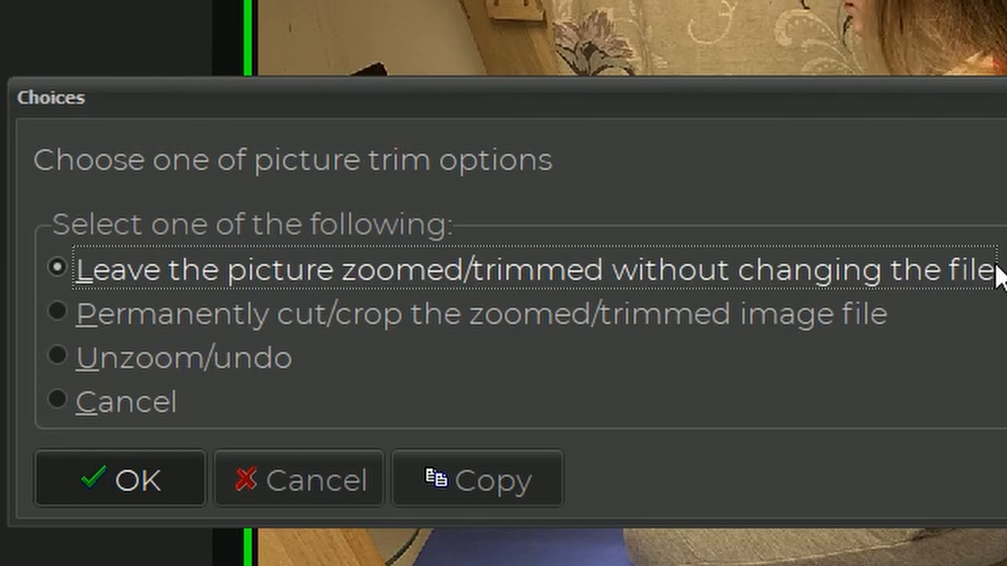
left_click(230, 316)
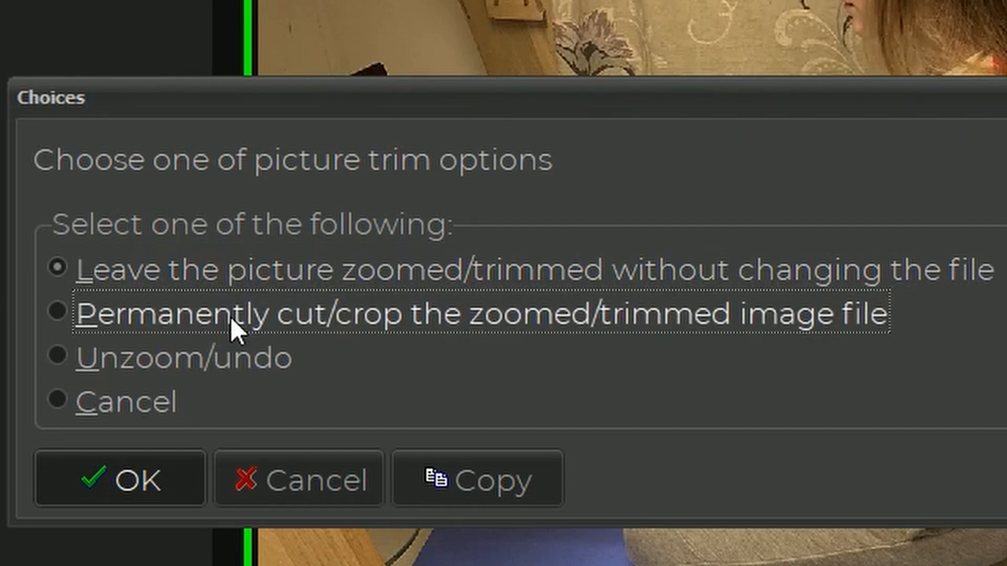
left_click(230, 317)
left_click(231, 278)
left_click(143, 477)
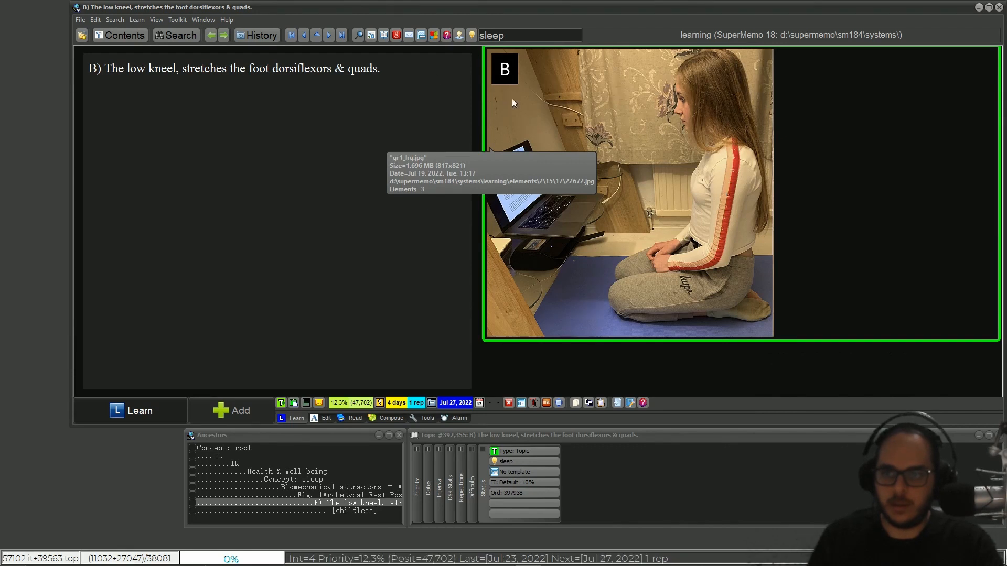
left_click(236, 70)
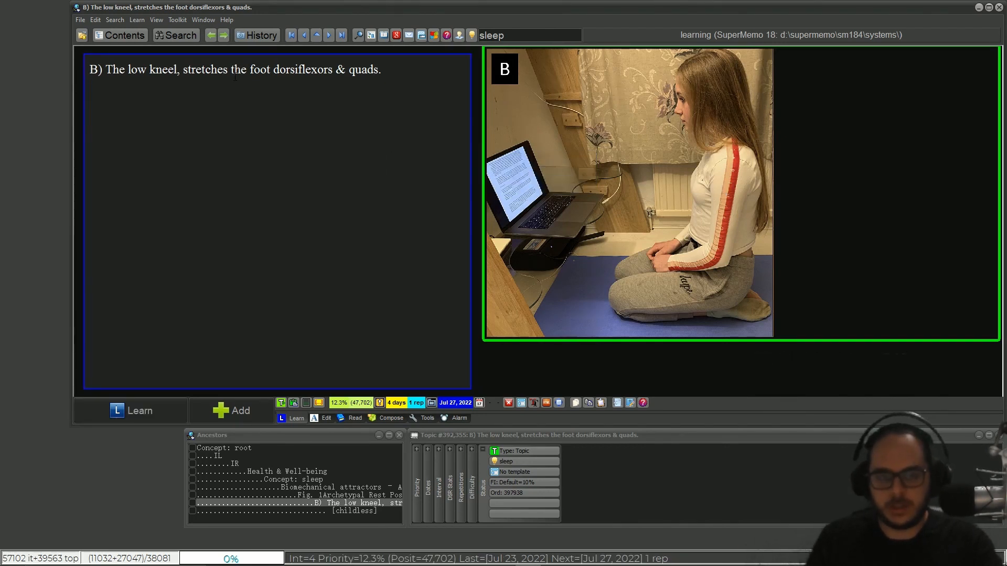
- Look up the trimmed picture's member in the image registry and review the topics that use gr1_lrg.jpg
key("alt+Left")
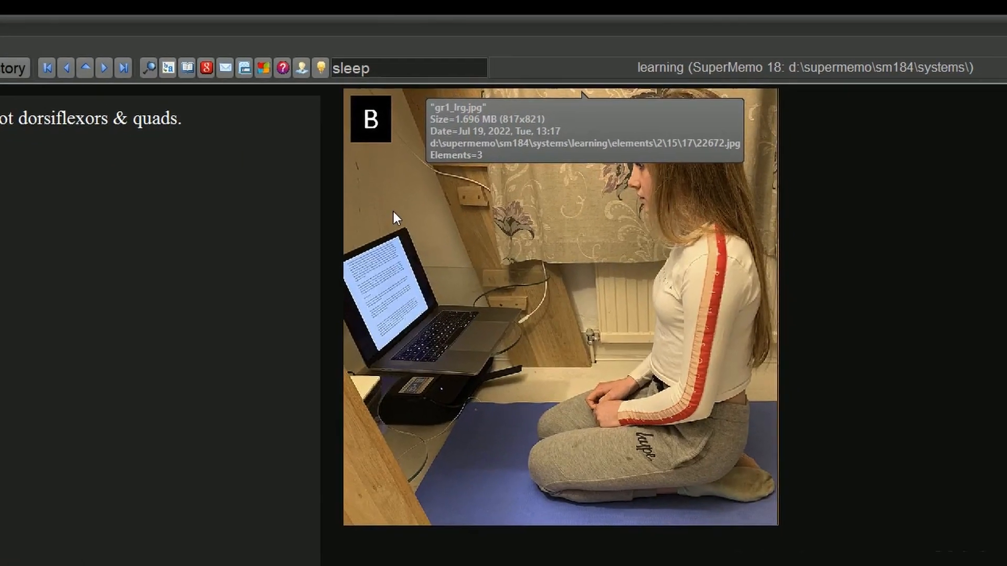
right_click(393, 212)
mouse_move(416, 244)
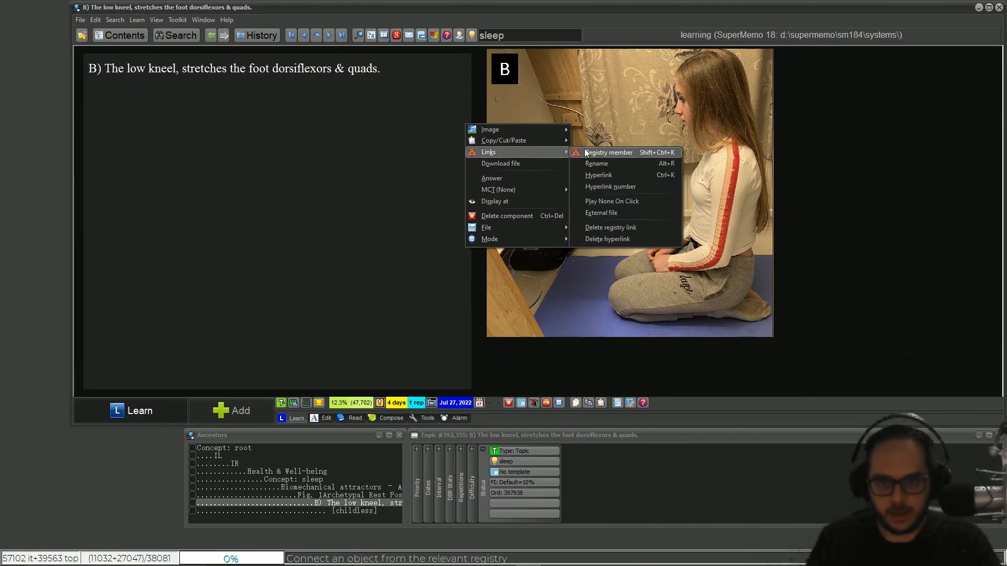
left_click(609, 153)
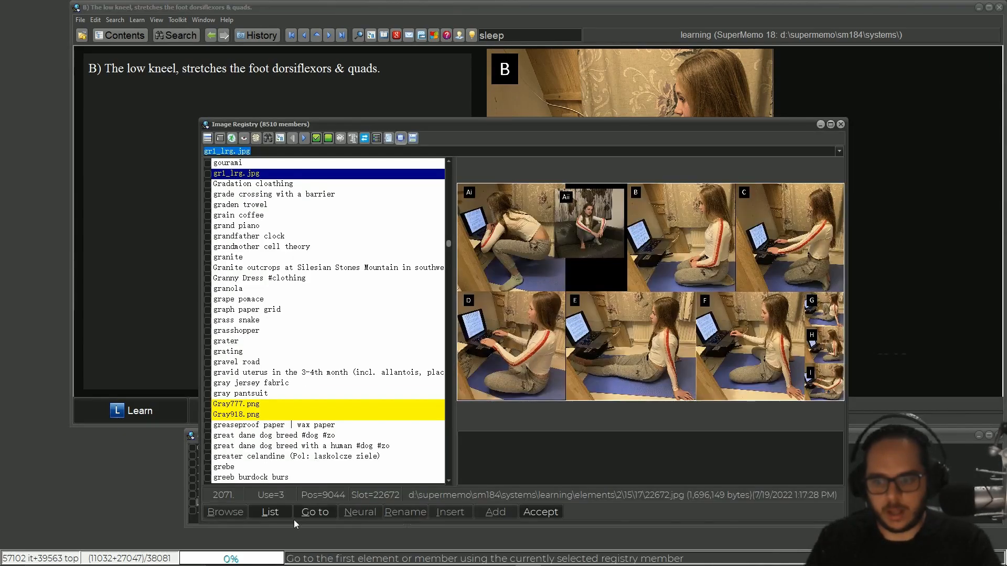
left_click(278, 514)
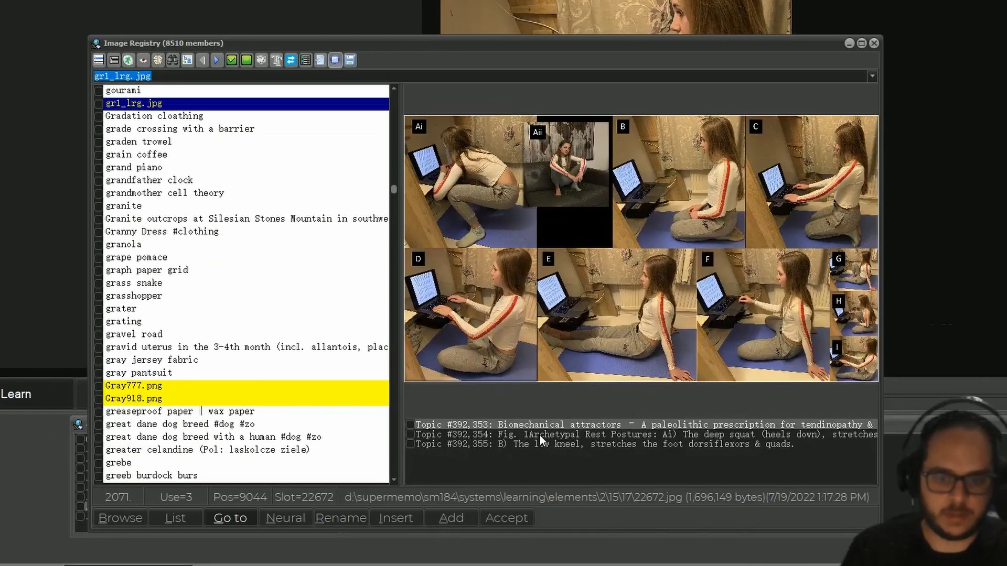
left_click(567, 444)
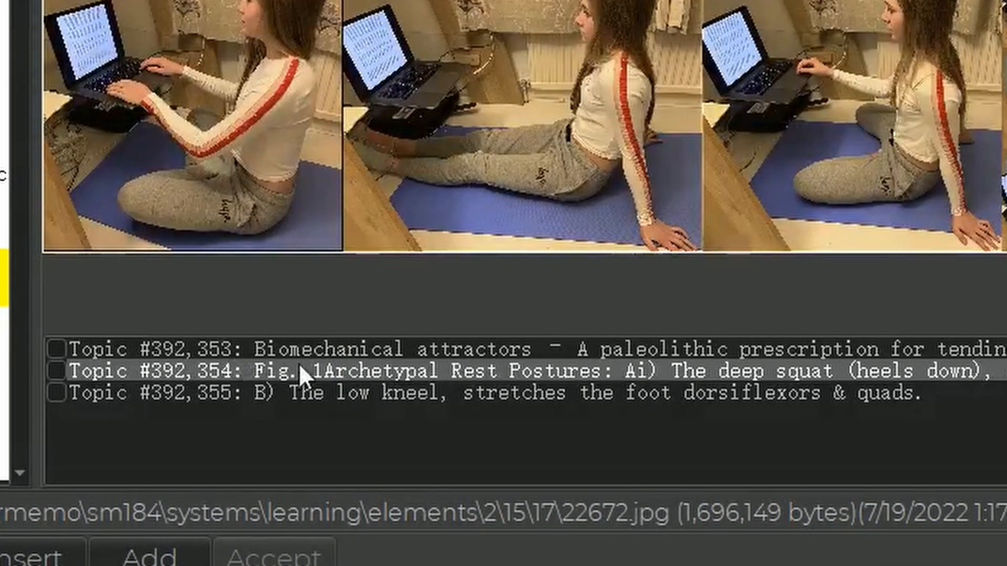
left_click(307, 391)
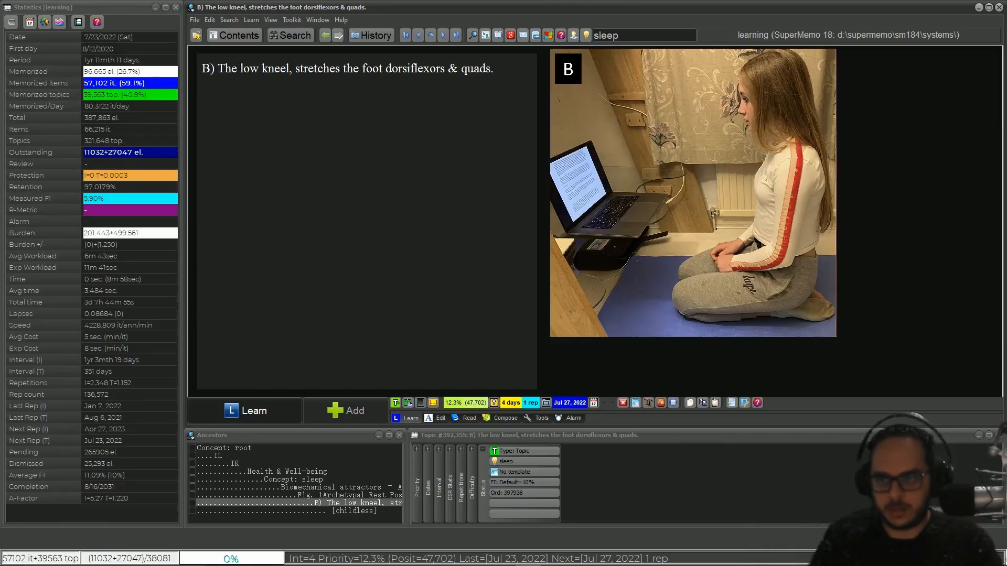
- Extract the trimmed posture B picture from the low kneel topic into a duplicate topic with its own image file
left_click(324, 69)
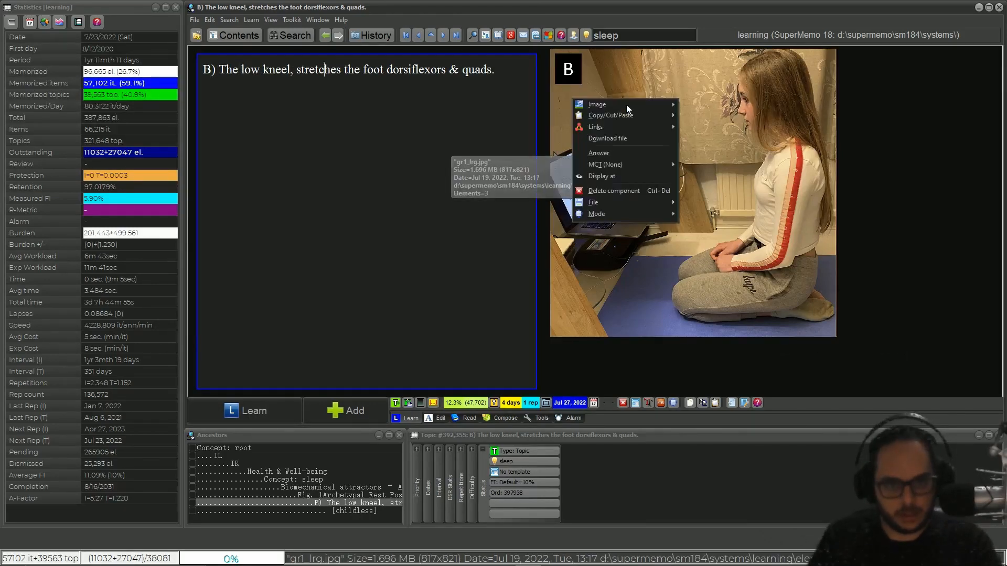
right_click(626, 105)
mouse_move(629, 105)
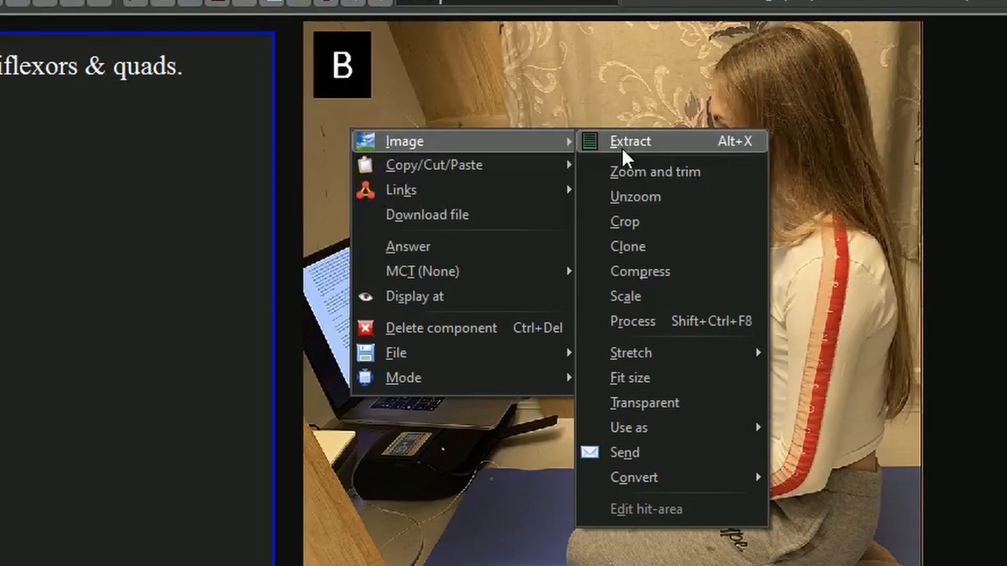
left_click(621, 147)
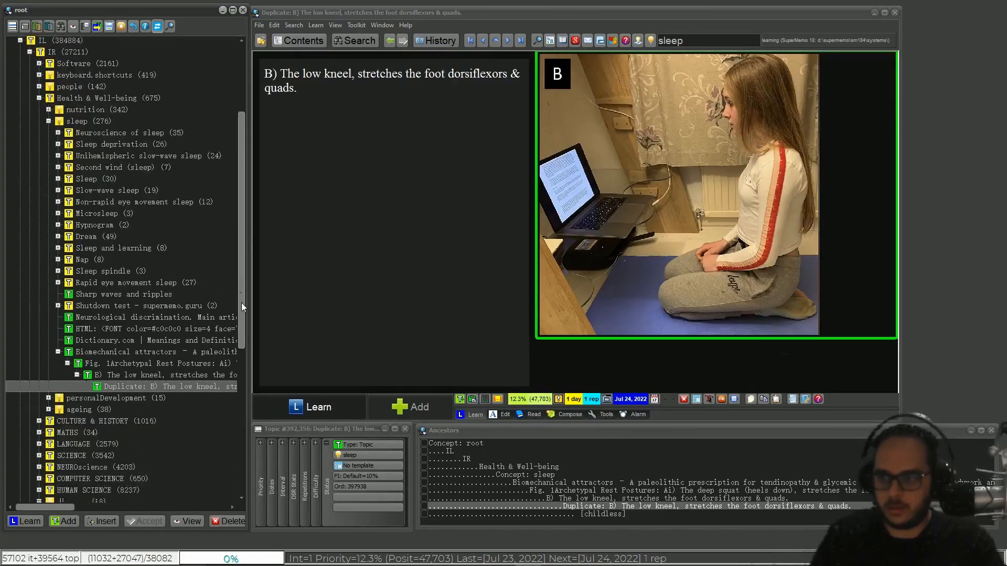
- Compare the low kneel topic with its duplicate in the contents tree and inspect the file details of the duplicate's picture
left_click(123, 311)
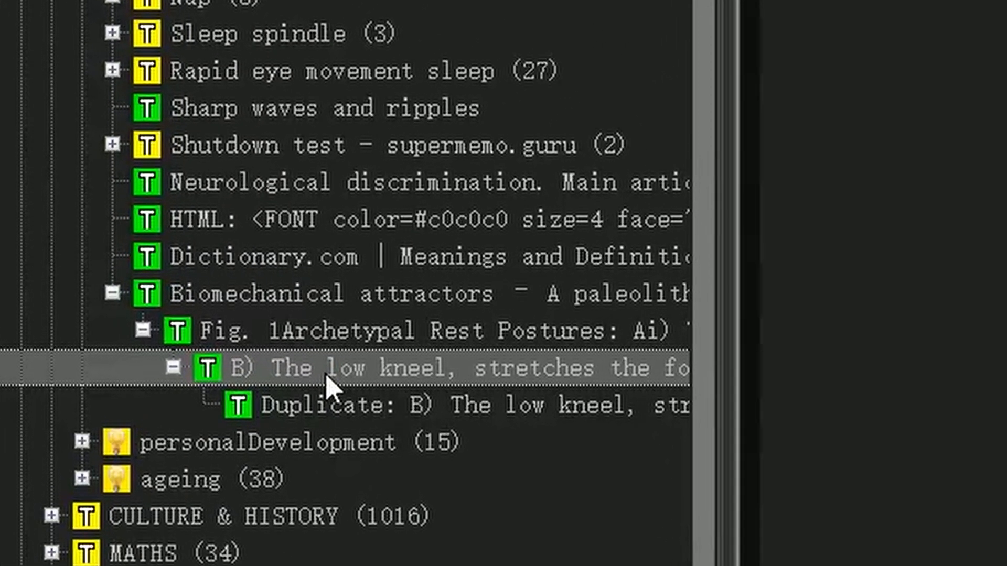
left_click(254, 371)
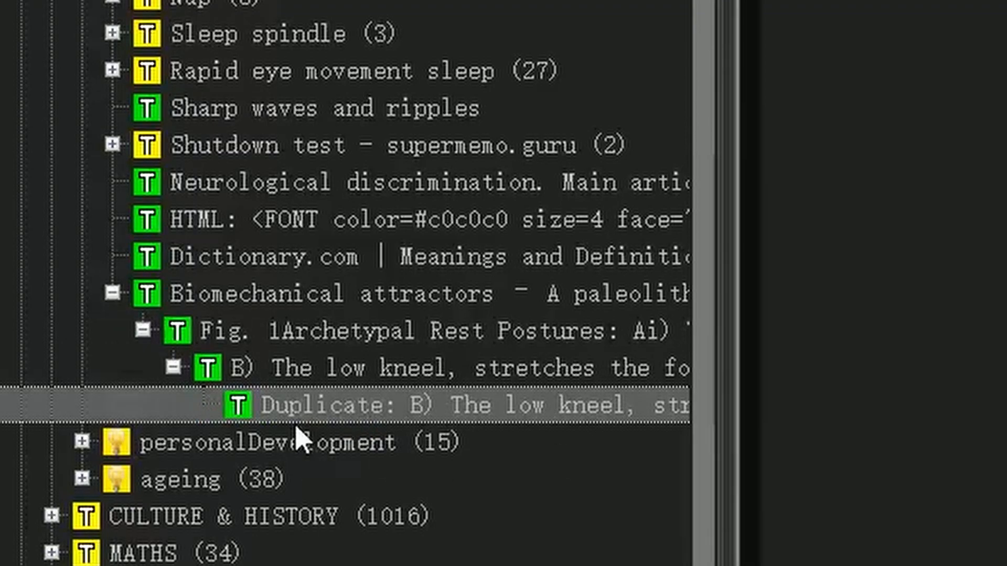
left_click(347, 369)
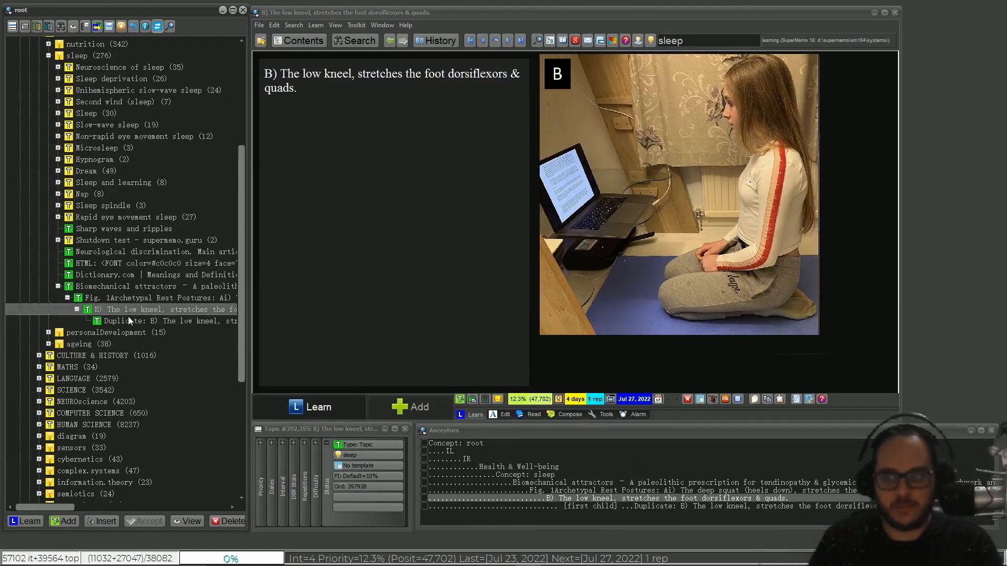
left_click(132, 322)
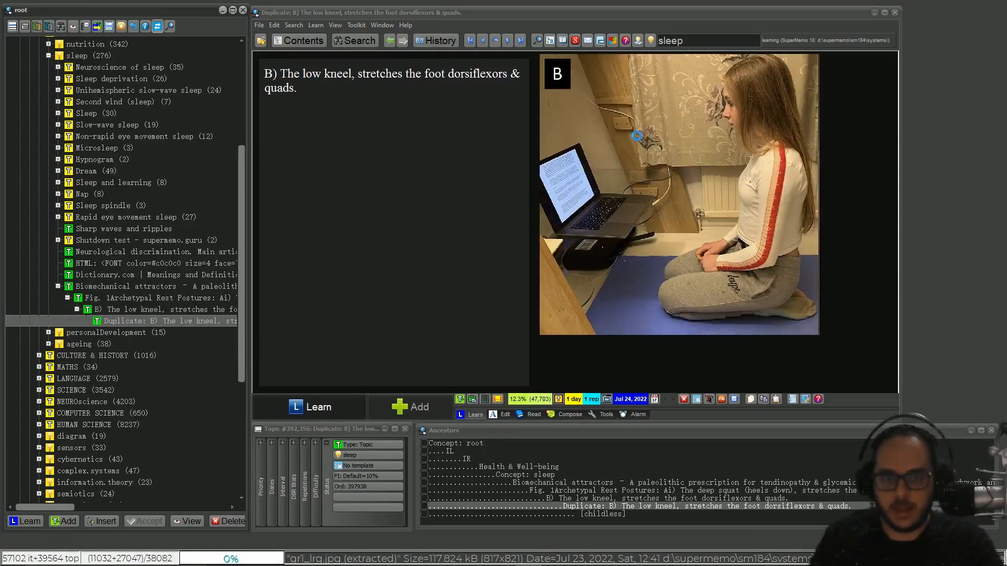
left_click(636, 136)
mouse_move(604, 118)
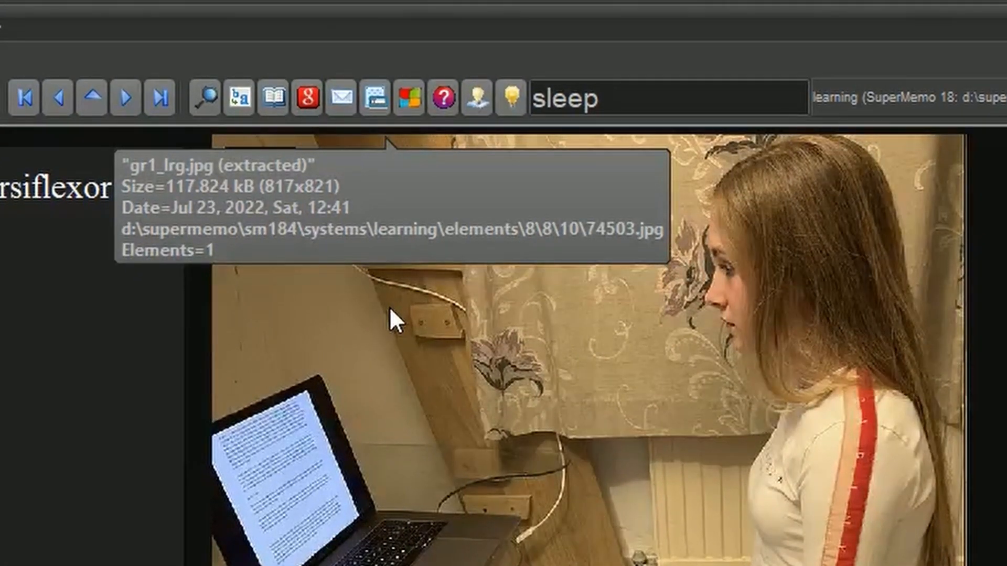
- Look up the duplicate's picture in the image registry and view the gr1_lrg.jpg (extracted) member next to the original
right_click(443, 423)
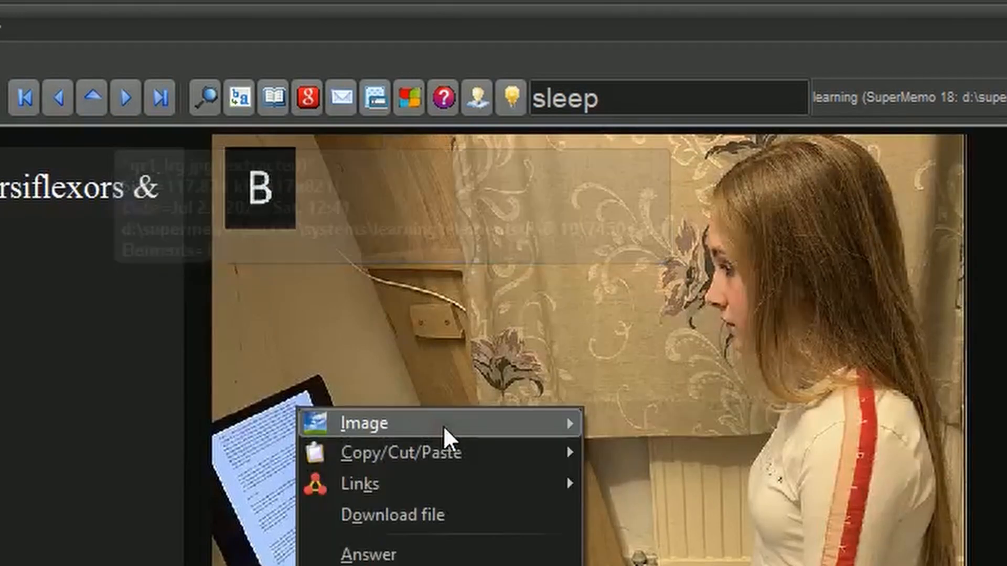
mouse_move(443, 422)
left_click(590, 476)
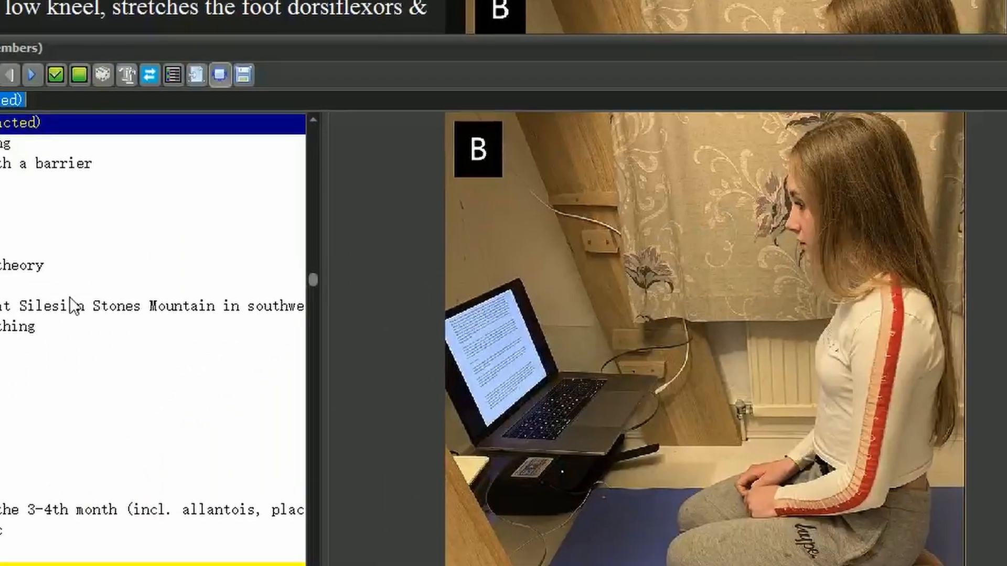
scroll(426, 42, "up", 1)
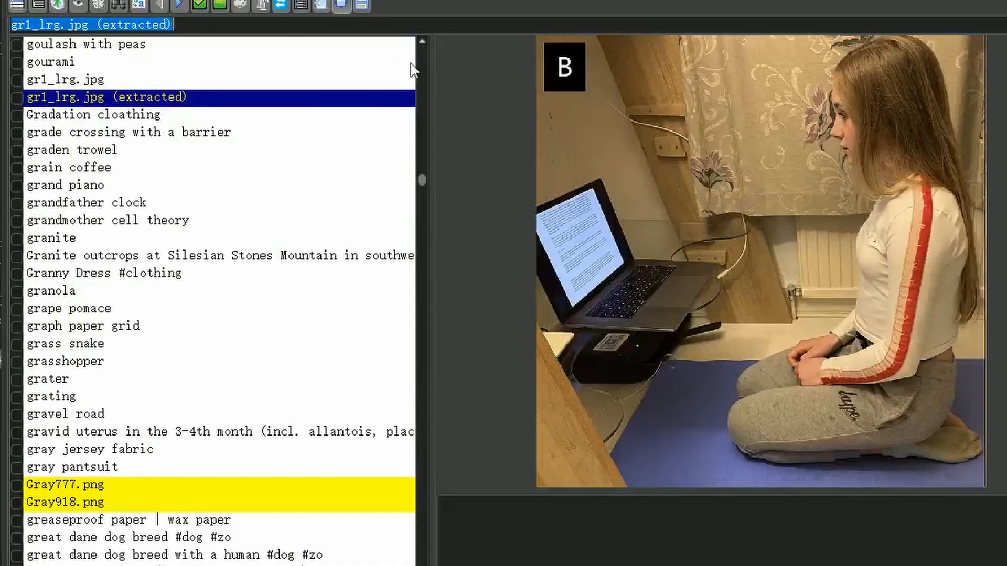
left_click(72, 103)
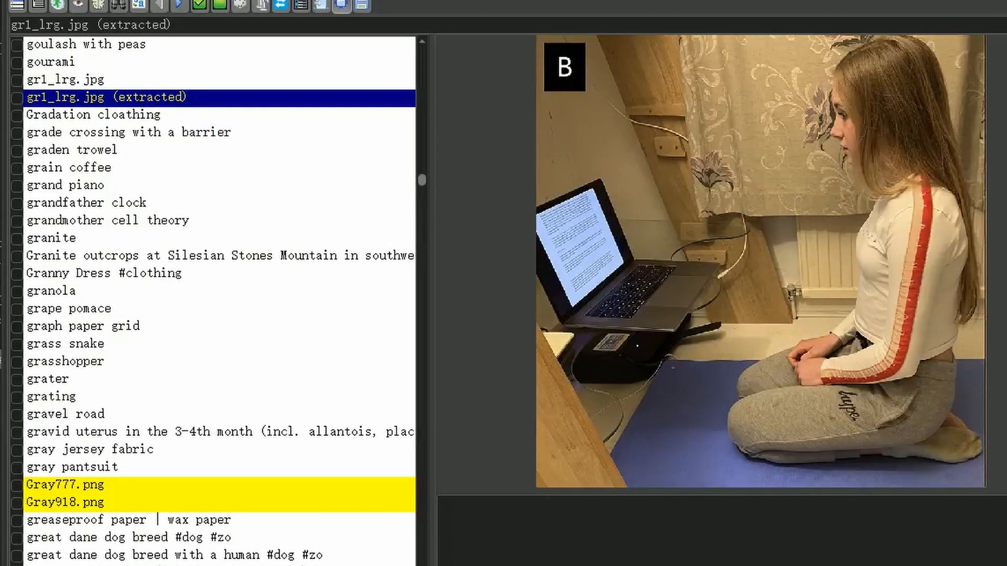
- Rename the gr1_lrg.jpg (extracted) image registry member as "low kneel" and close the registry
key("alt+r")
left_click_drag(310, 434, 13, 407)
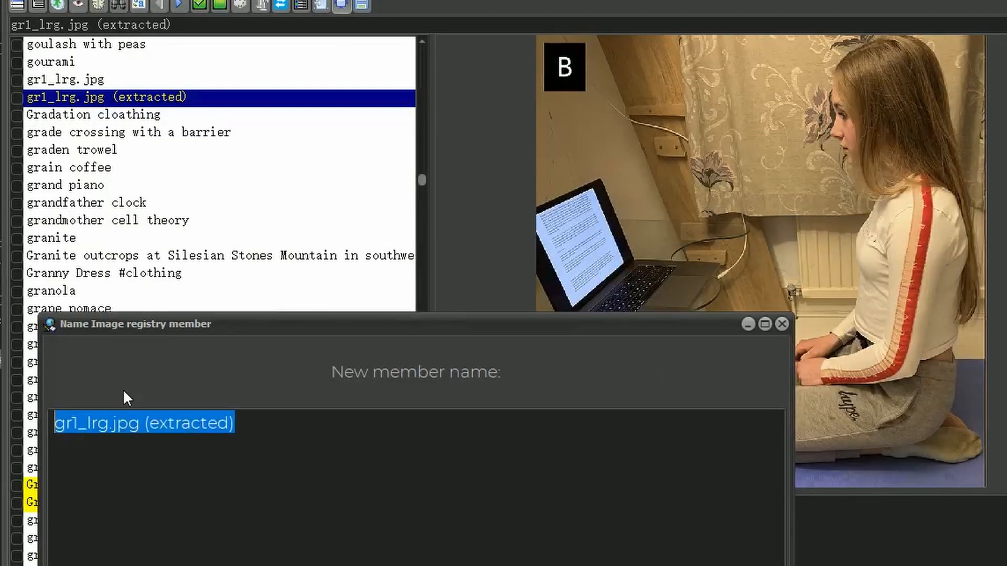
type("low kneel")
key("Return")
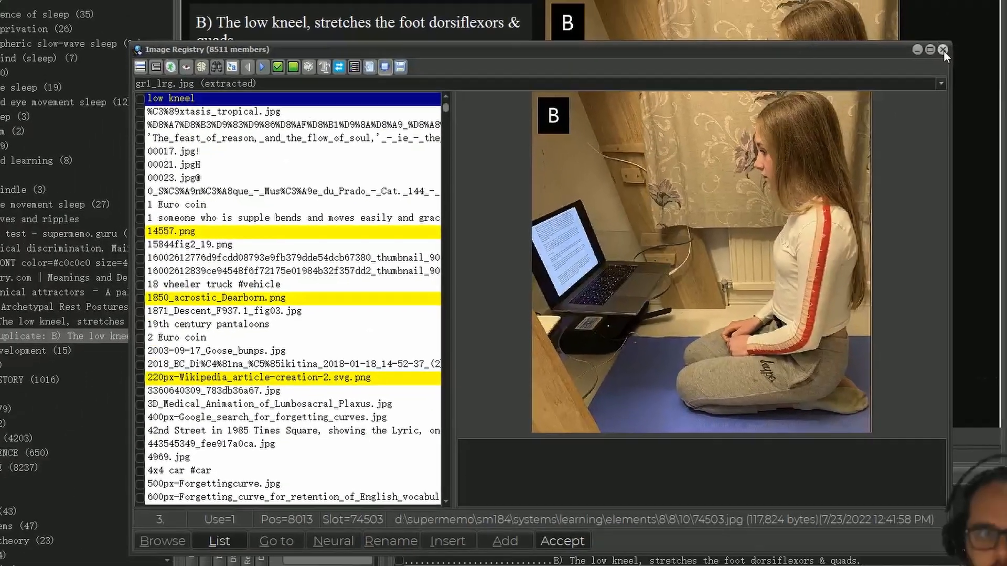
left_click(943, 50)
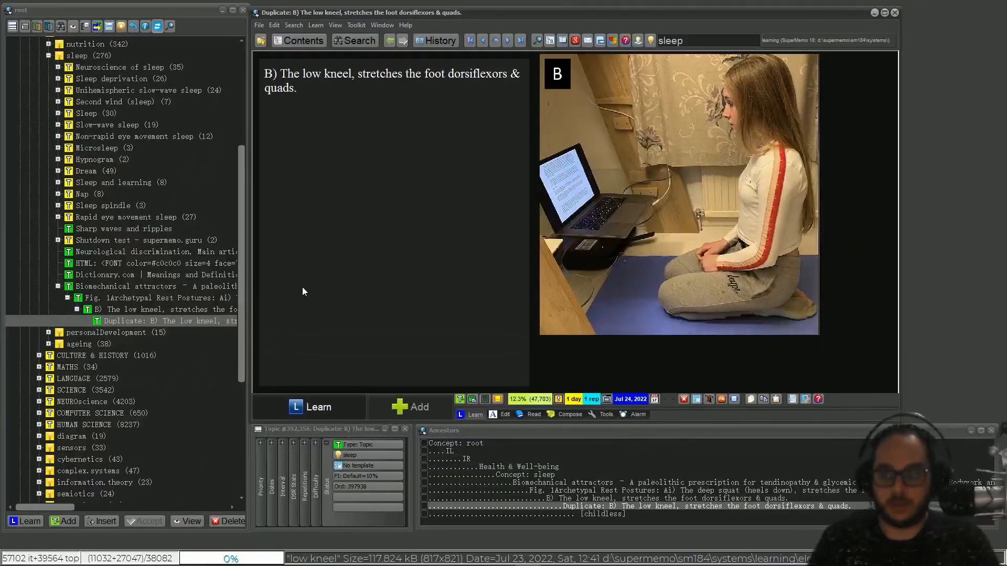
- Rename the registry member of the Fig. 1 topic's multi-posture picture as "Archetypal Rest Postures #collage"
left_click(146, 298)
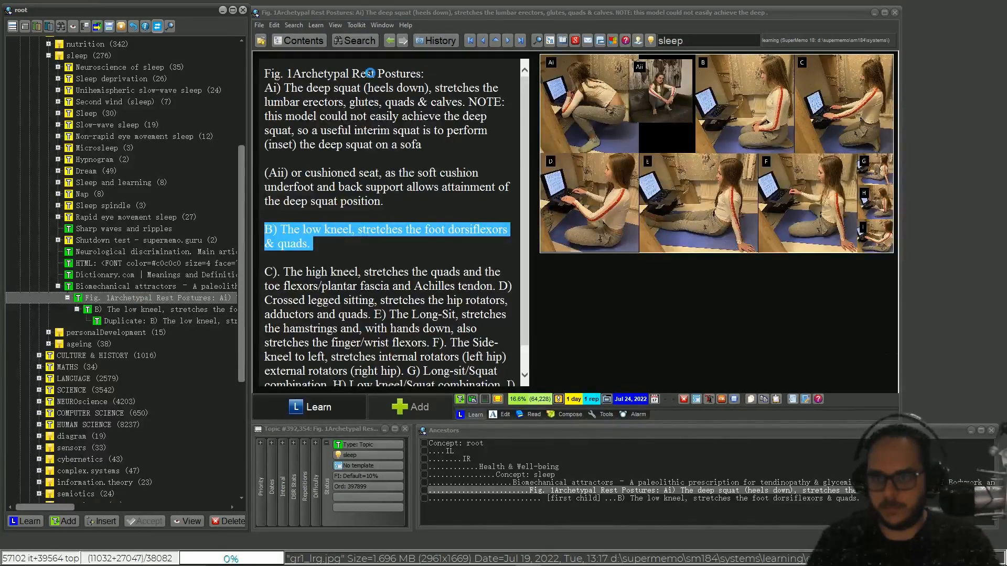
left_click(601, 131)
type("Archetypal Rest Postures")
type("#collag")
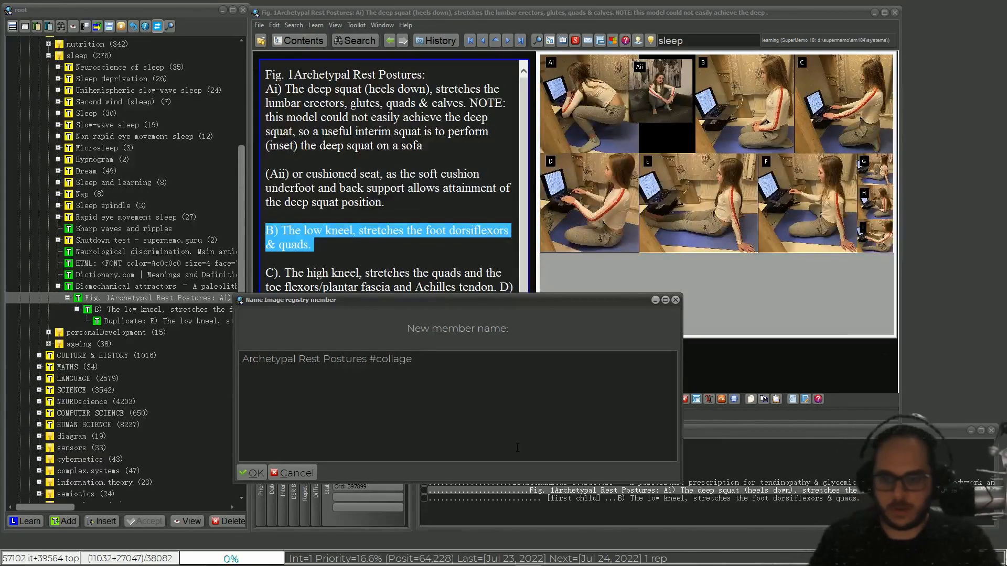
type("e")
left_click(253, 473)
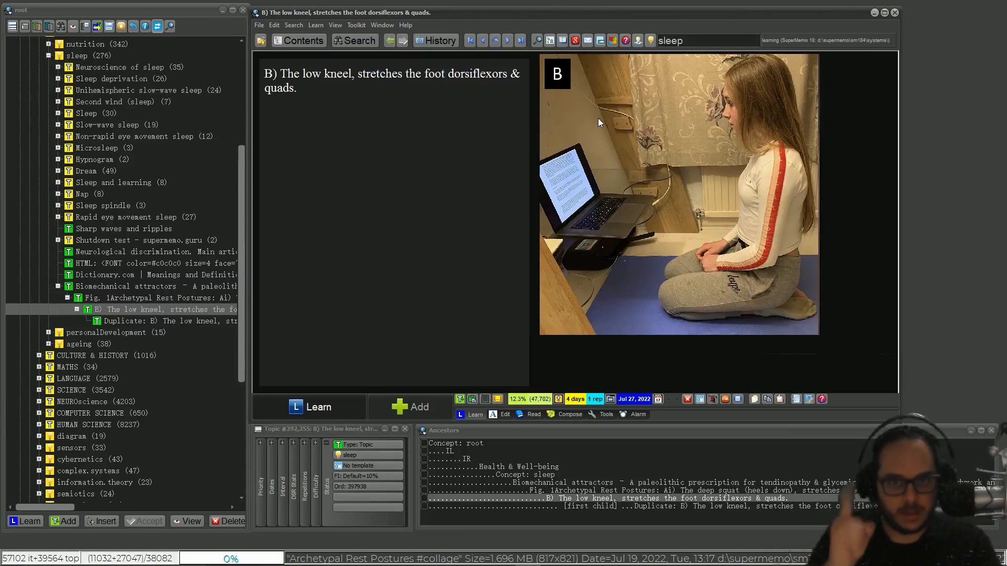
- Rename the image registry member of the duplicate topic's picture as "low kneel Archetypal Rest Posture #photo" and leave the registry
left_click(155, 319)
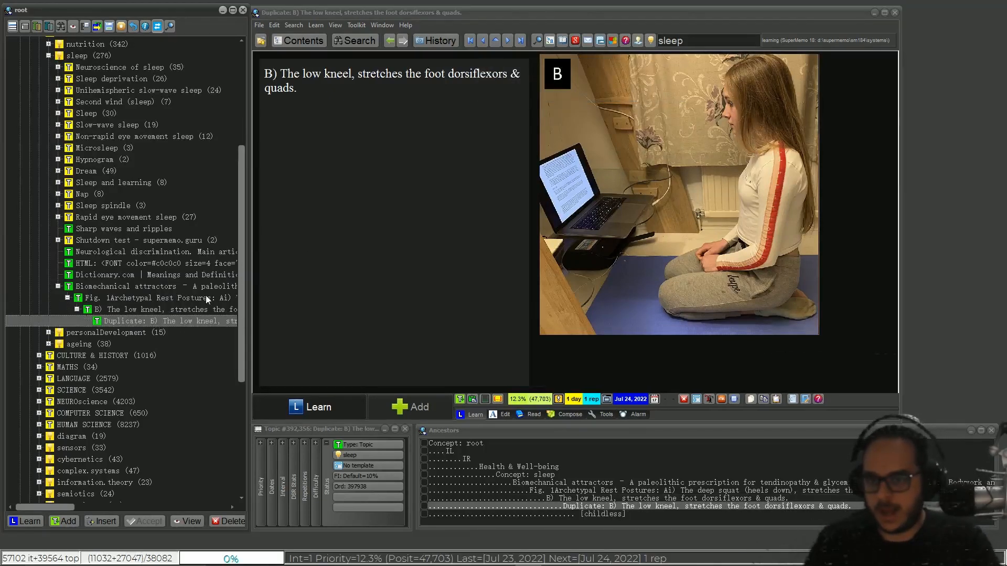
right_click(642, 134)
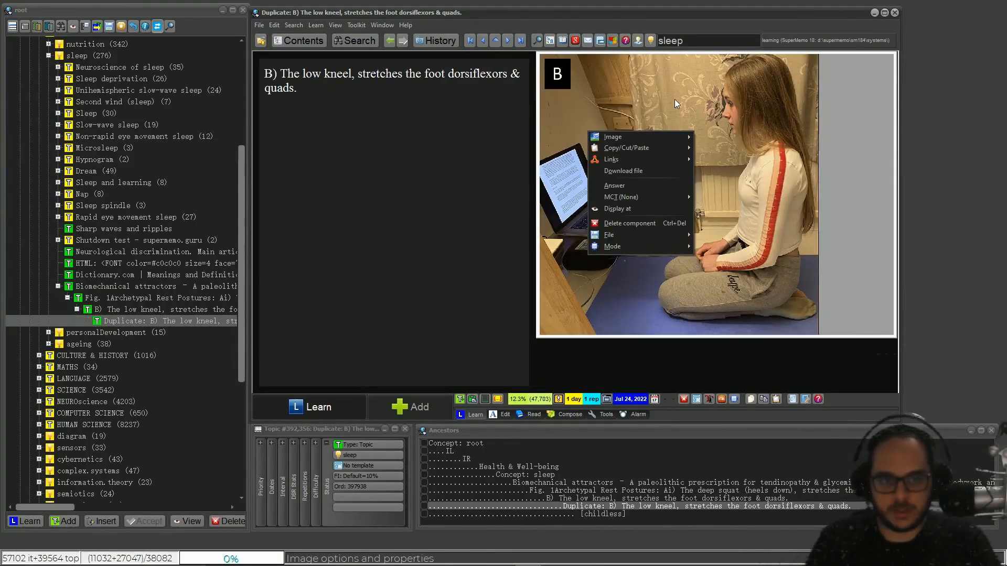
mouse_move(633, 159)
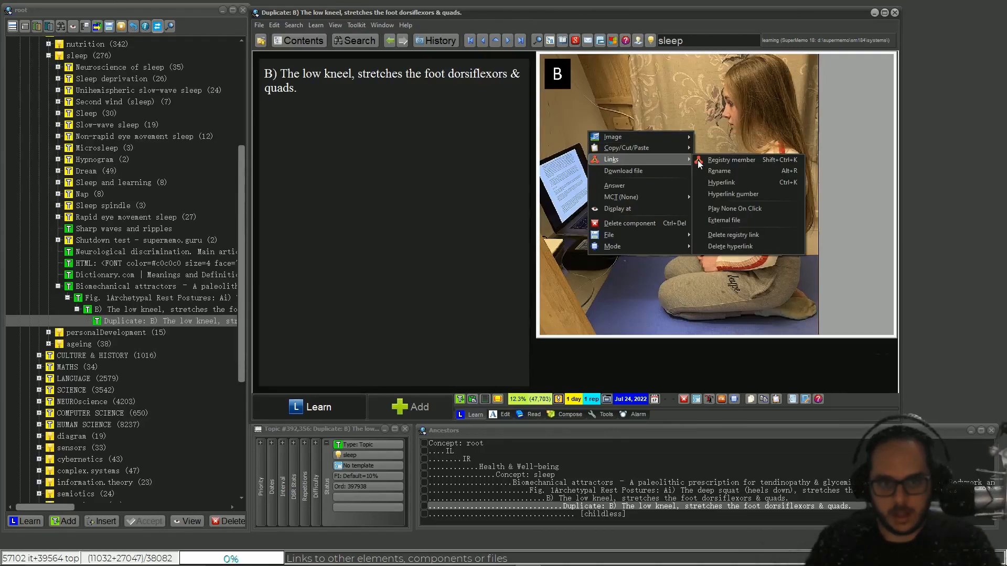
left_click(703, 160)
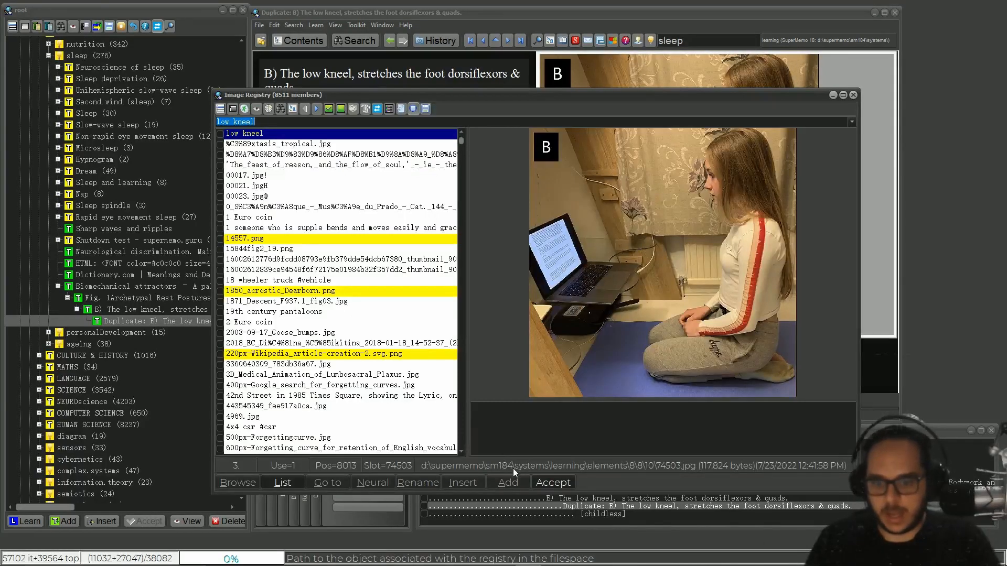
left_click(434, 483)
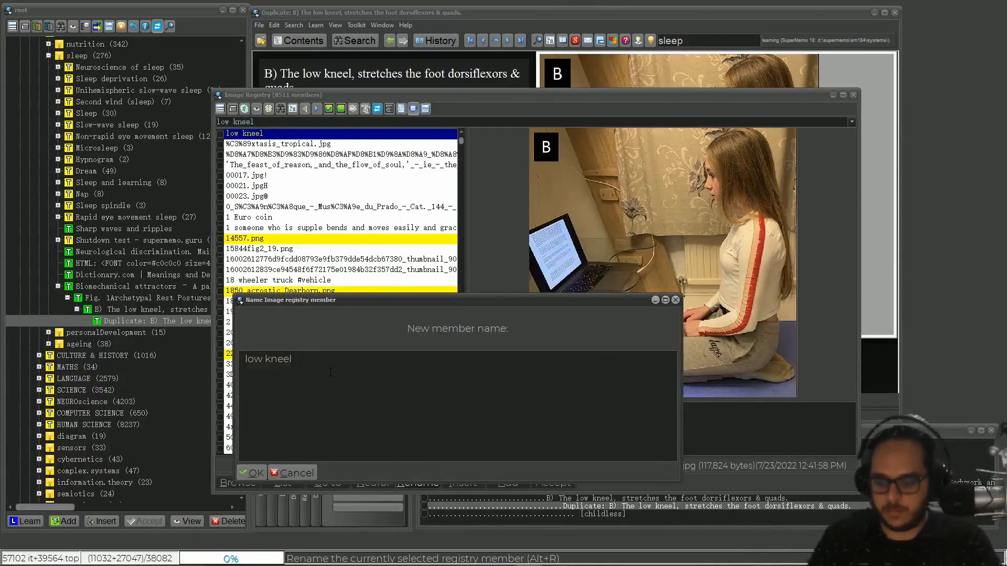
type("Archetypal Rest Postures")
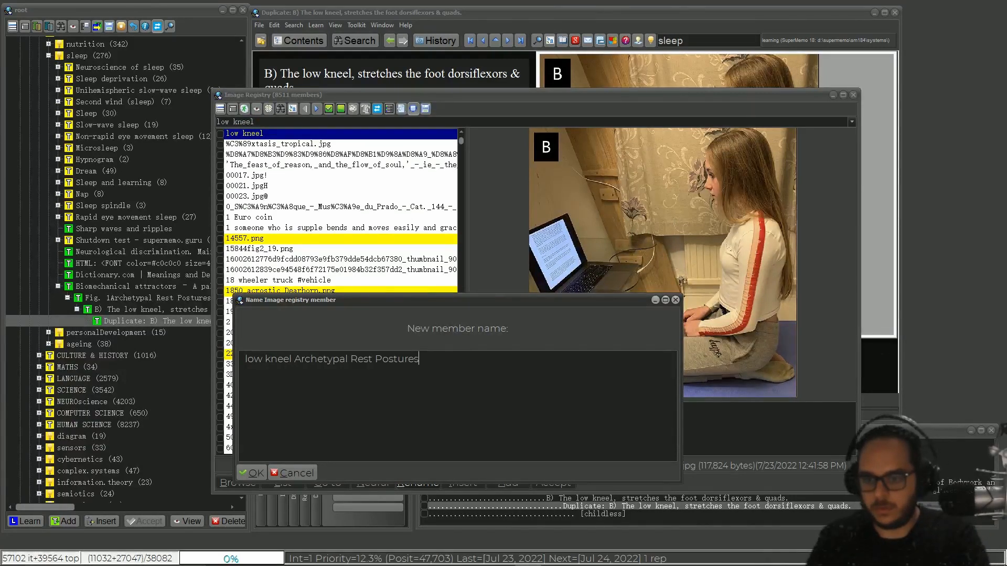
key("BackSpace")
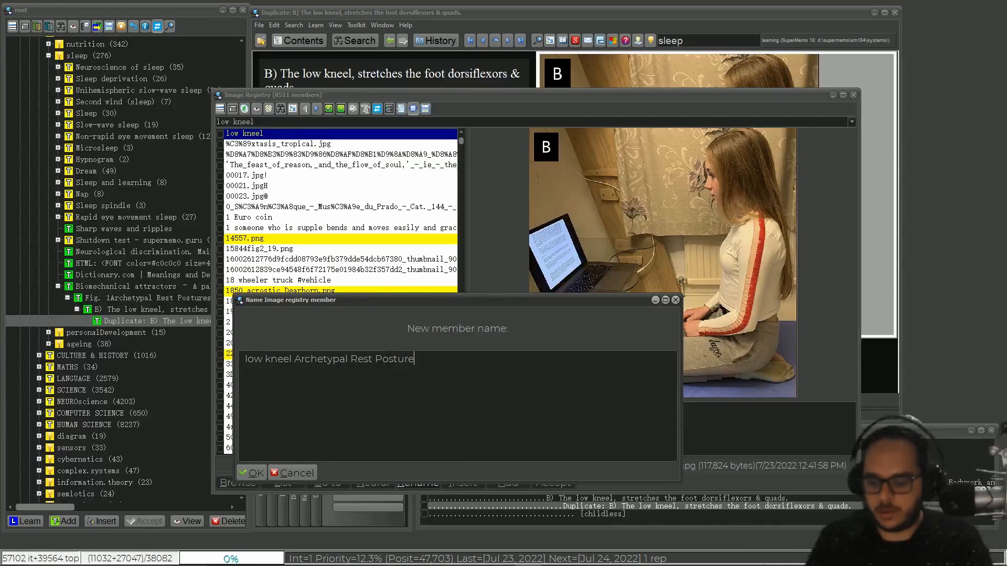
type("#phot")
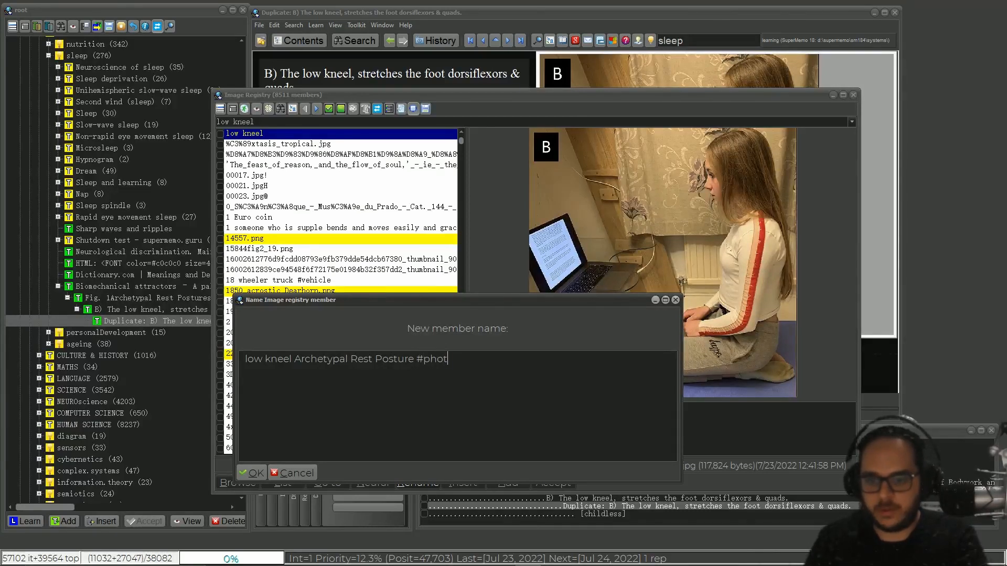
type("o")
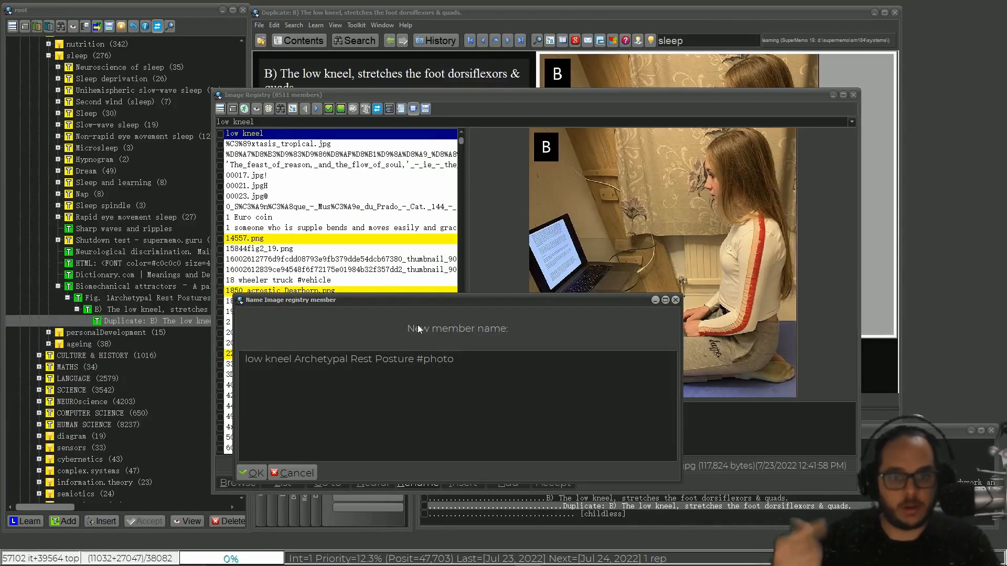
key("Return")
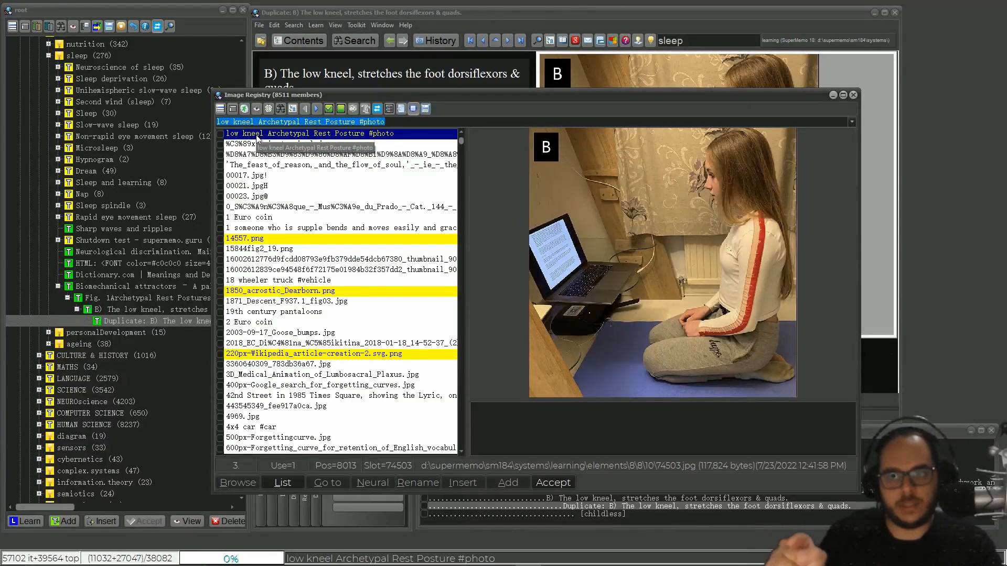
key("Escape")
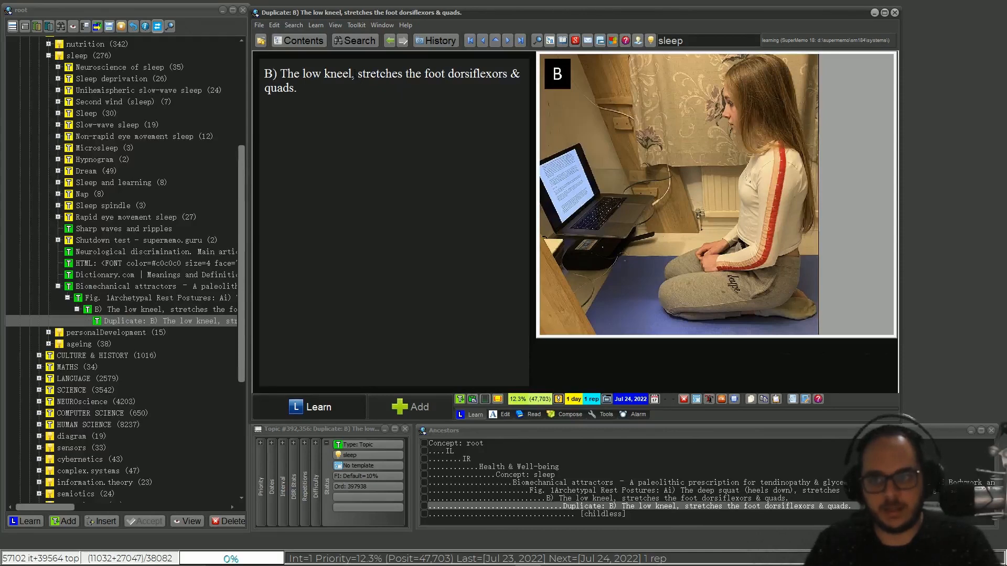
- Create cloze deletions from "low kneel" and "the foot dorsiflexors & quads" in the duplicate topic's text
left_click_drag(353, 74, 309, 77)
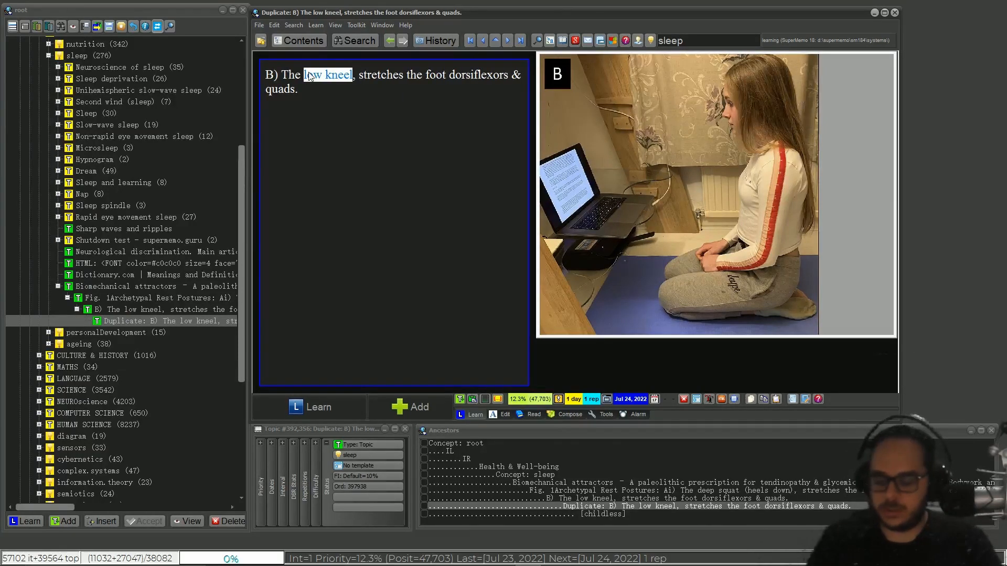
key("alt+z")
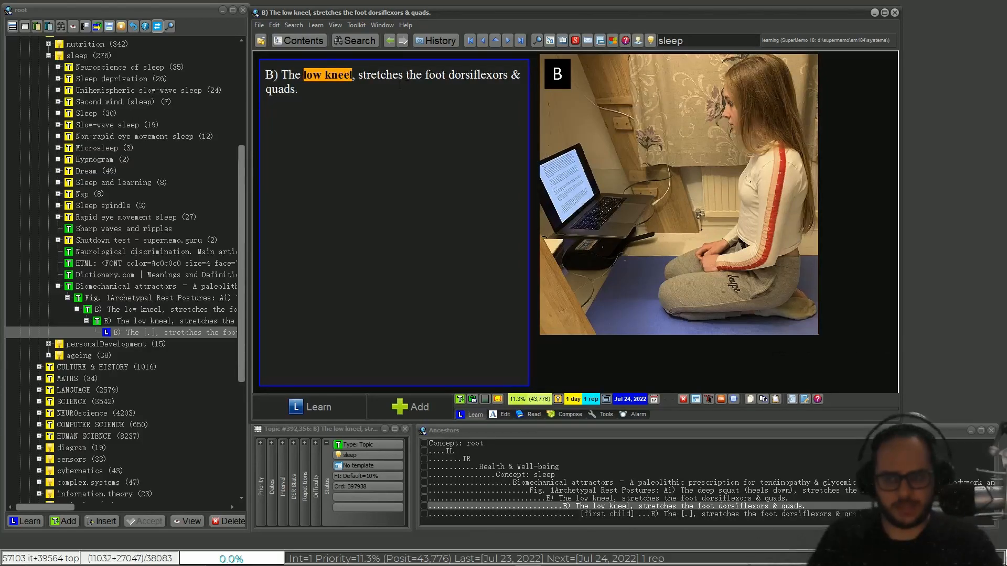
left_click_drag(400, 84, 292, 92)
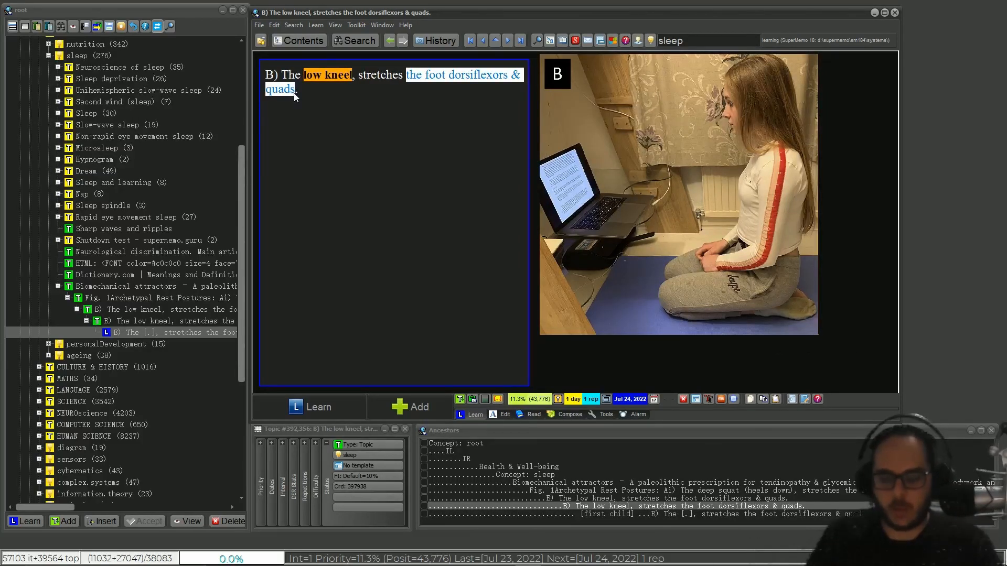
key("alt+z")
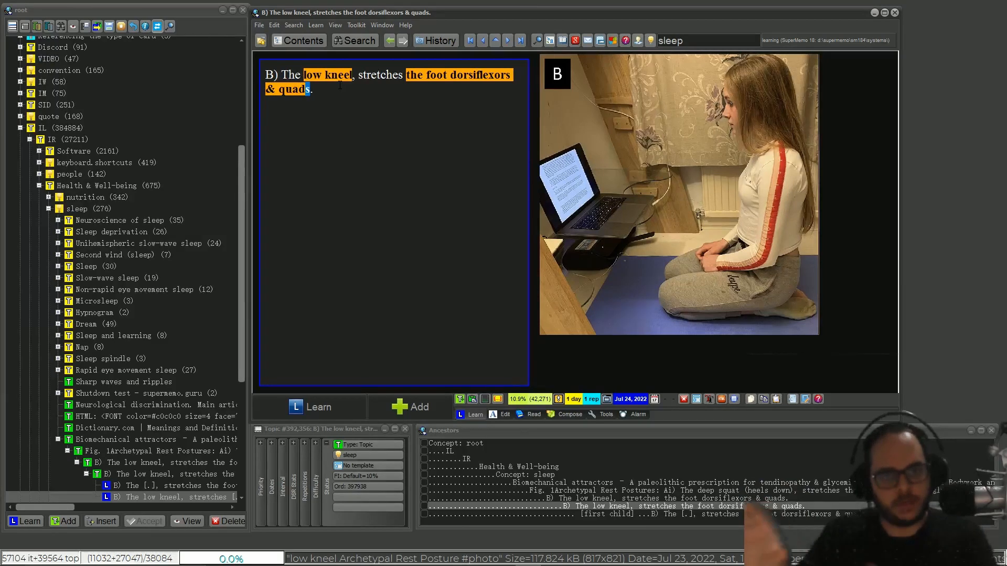
- In the cloze item about the stretched muscles, add "(muscles)" after the gap and remove the leading "B)" from the question
key("alt+Left")
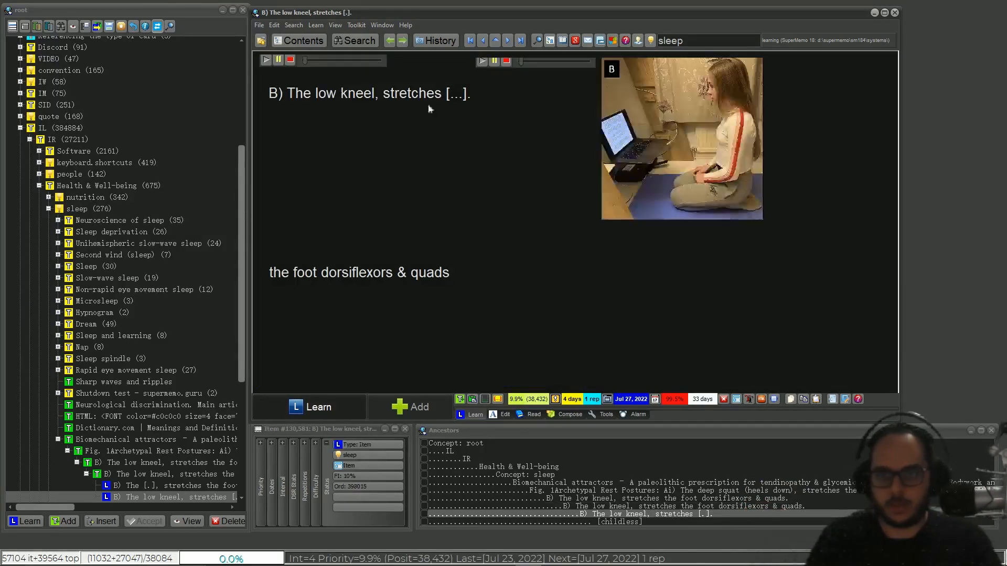
left_click(465, 94)
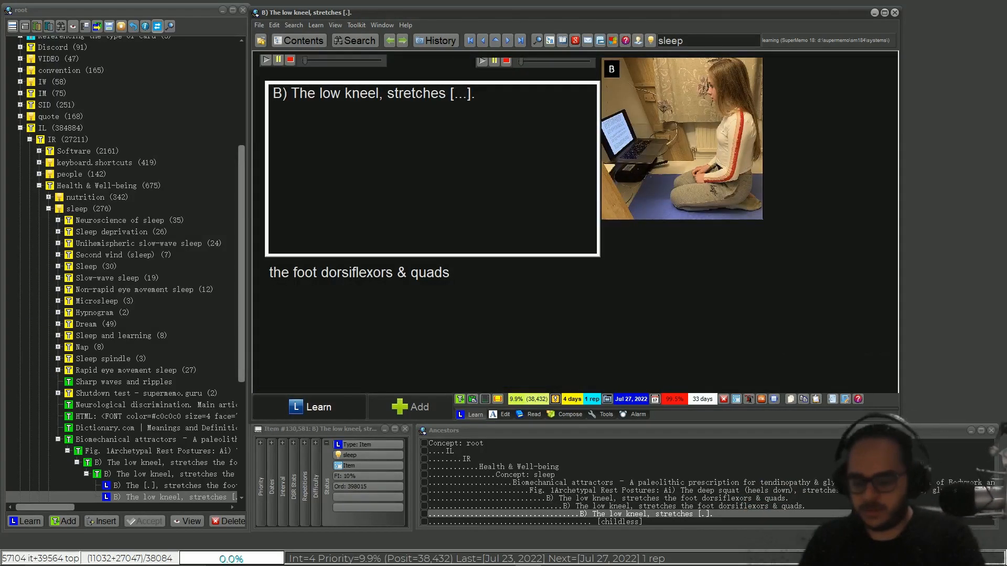
type("(muscles")
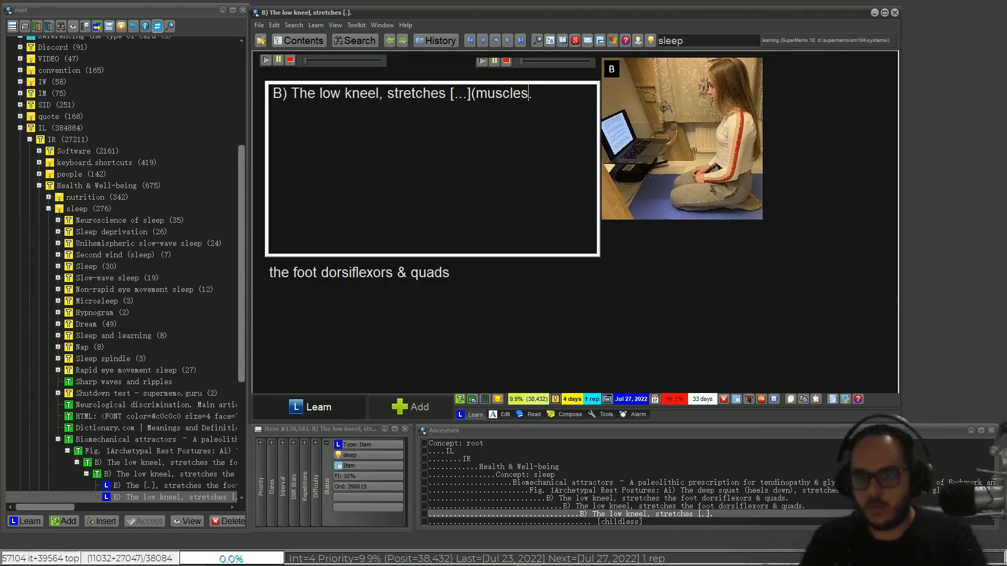
type(")")
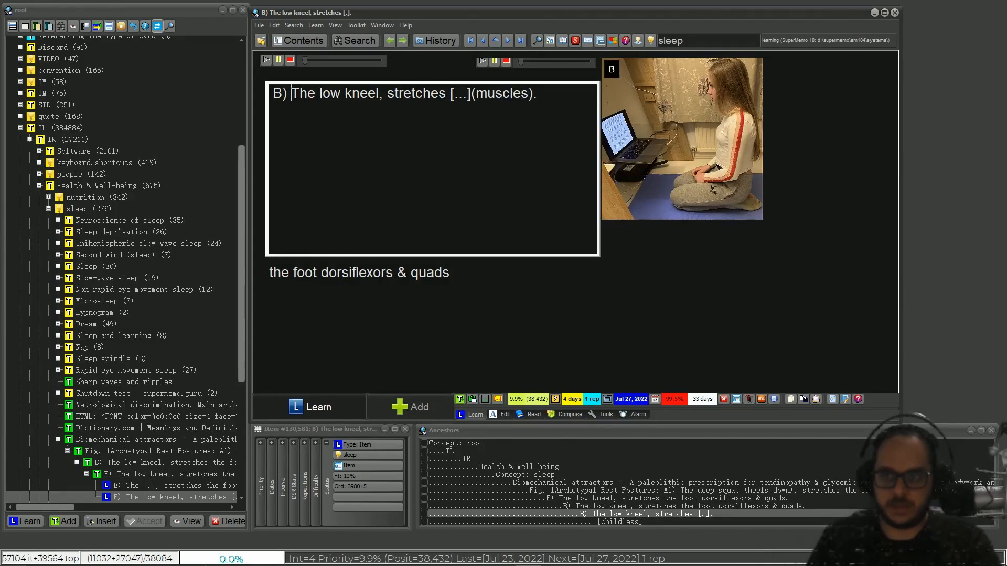
key("shift+Home")
key("Delete")
key("Escape")
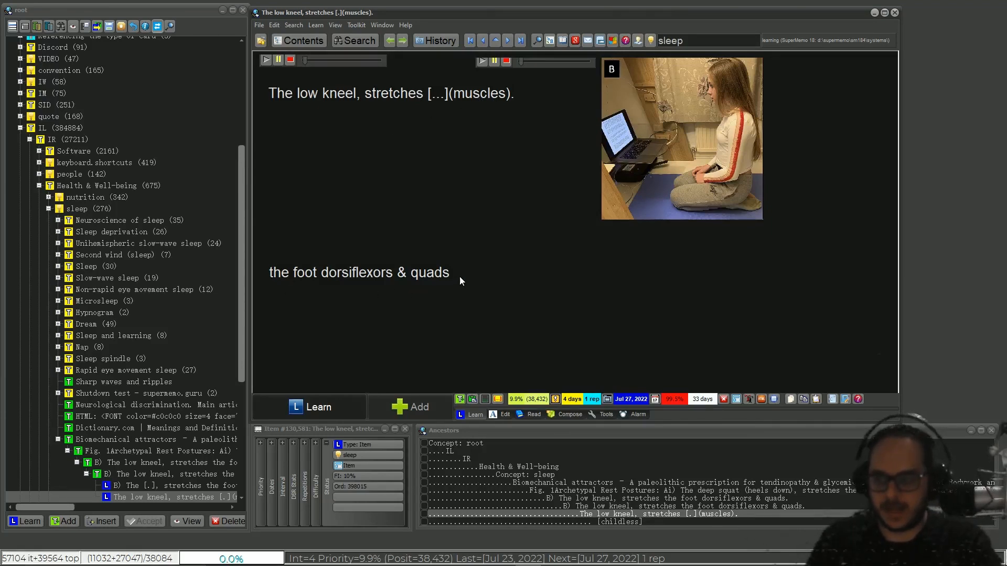
- In the Fig. 1 topic's text, insert line breaks so that the D) and G) descriptions each start on a new line
left_click(171, 461)
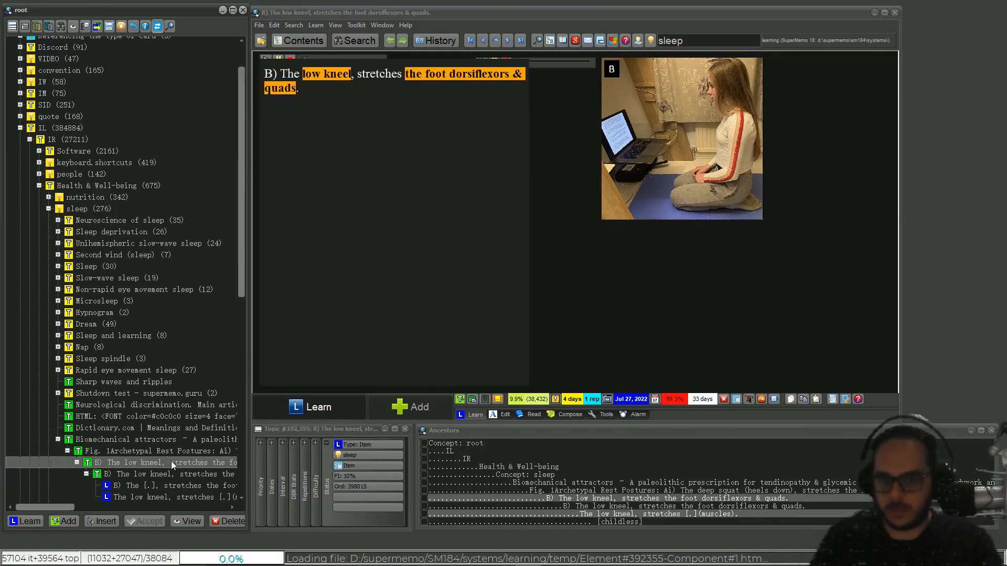
left_click(164, 452)
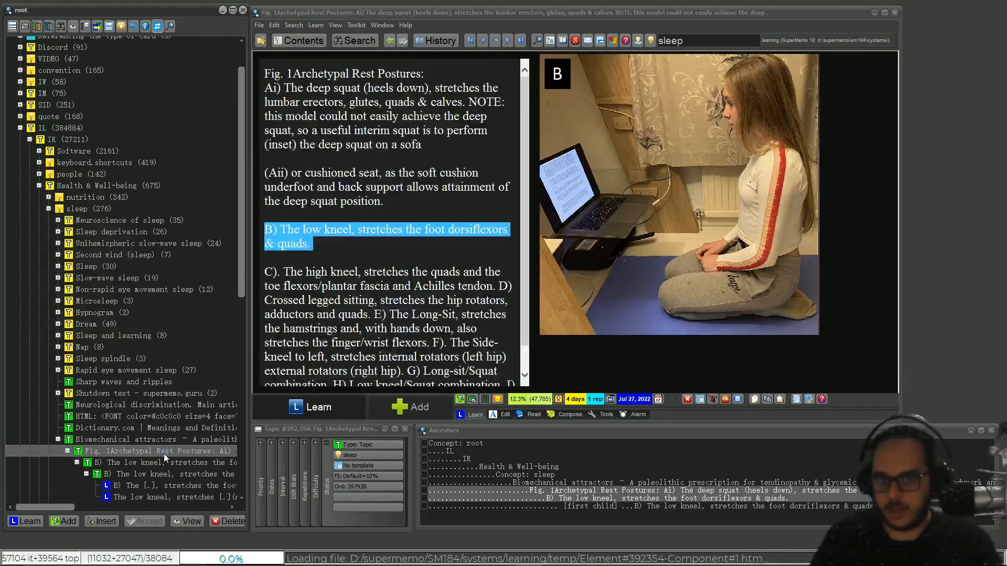
left_click(411, 243)
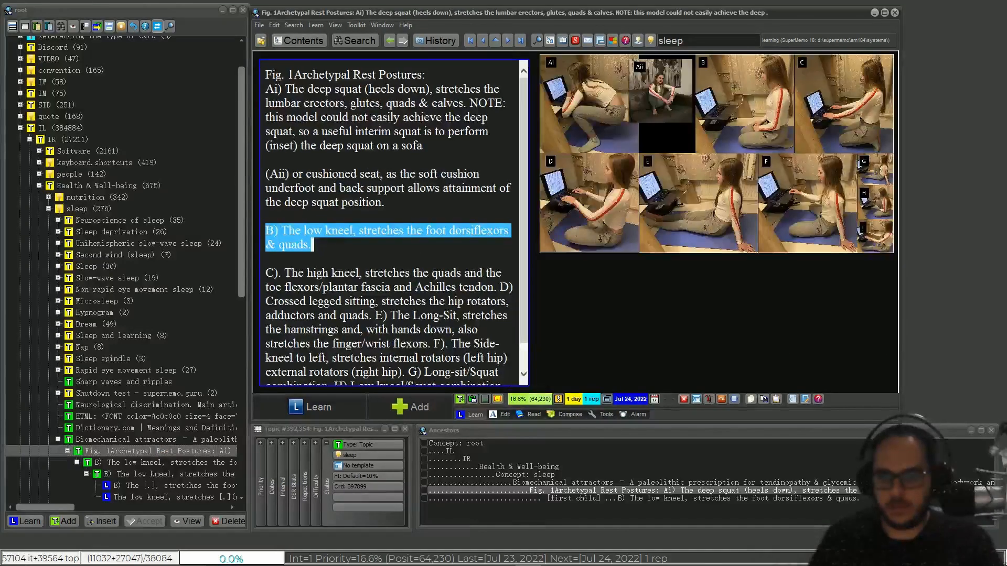
key("Return")
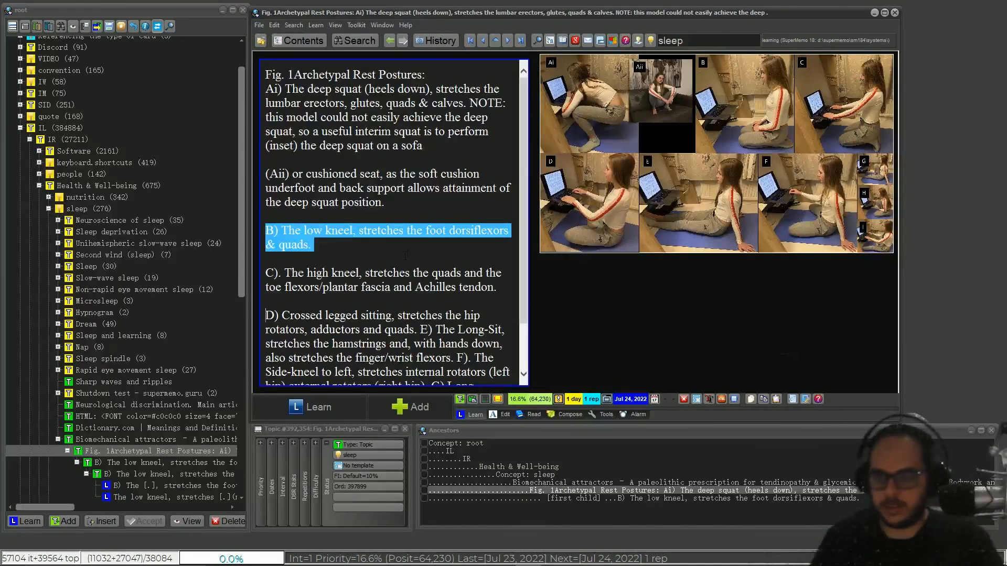
scroll(406, 254, "down", 2)
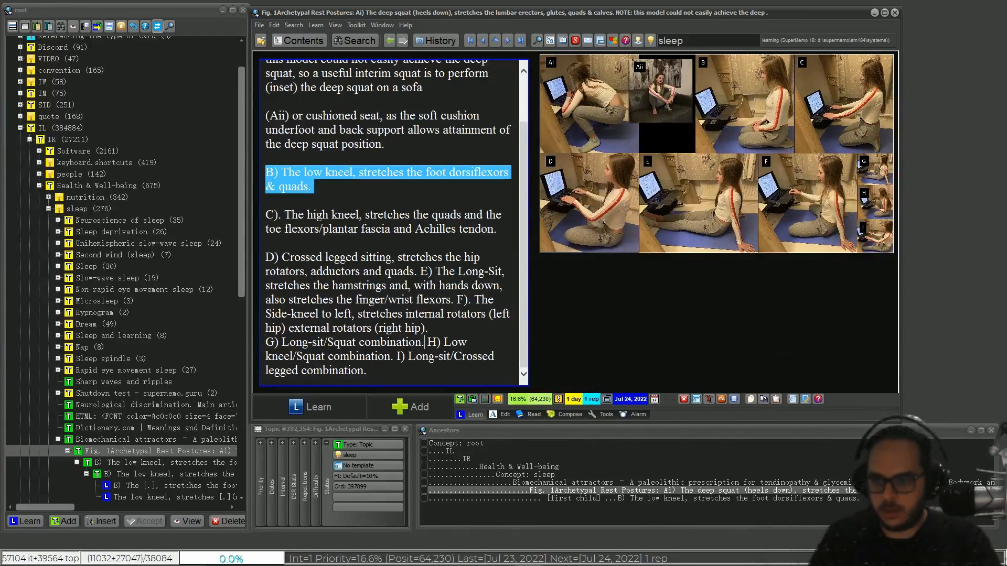
- Extract "G) Long-sit/Squat combination." from the Fig. 1 text as a new topic
double_click(389, 344)
left_click_drag(382, 344, 266, 346)
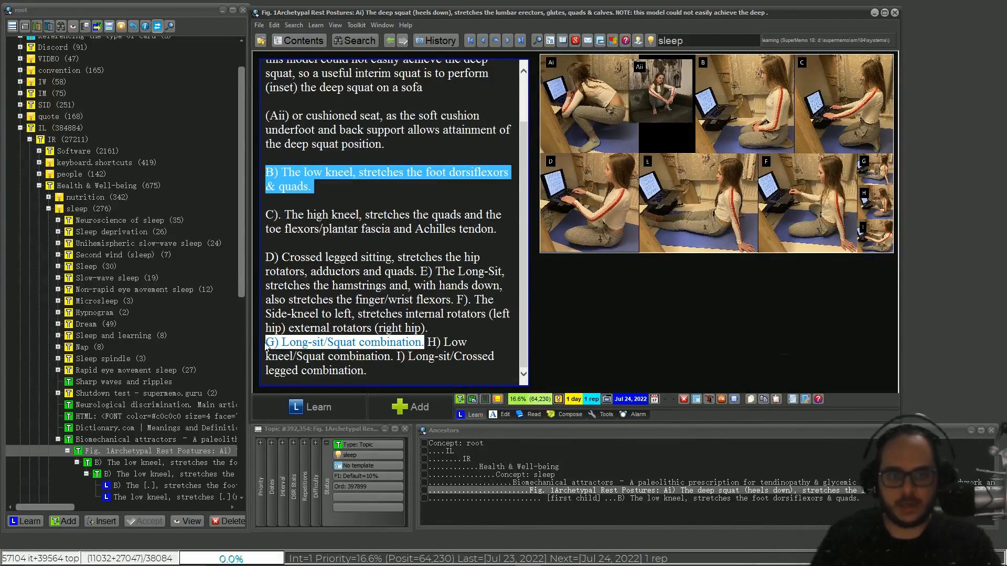
key("alt+x")
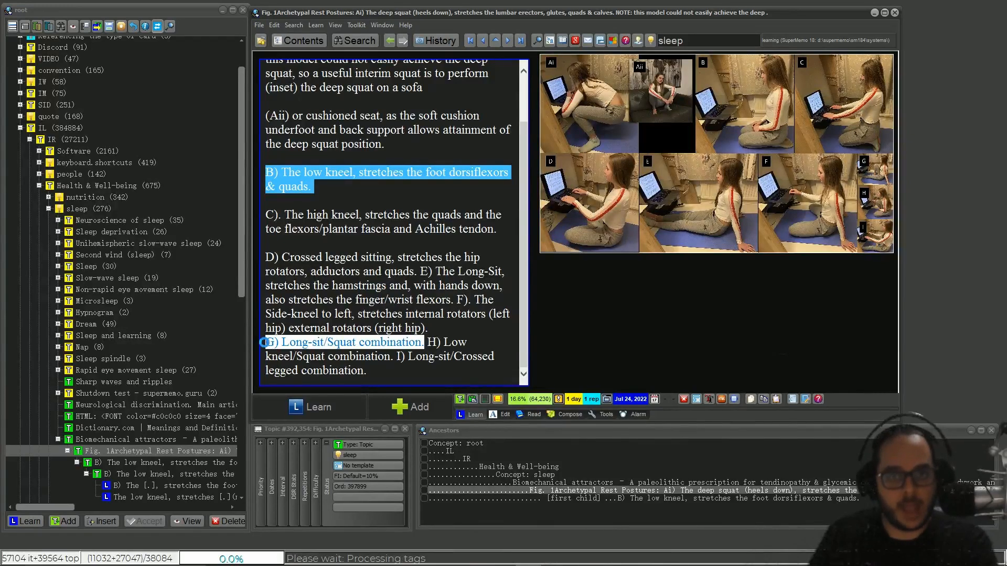
- Open the new G) Long-sit/Squat topic and extract its collage image into a duplicate topic
key("alt+Left")
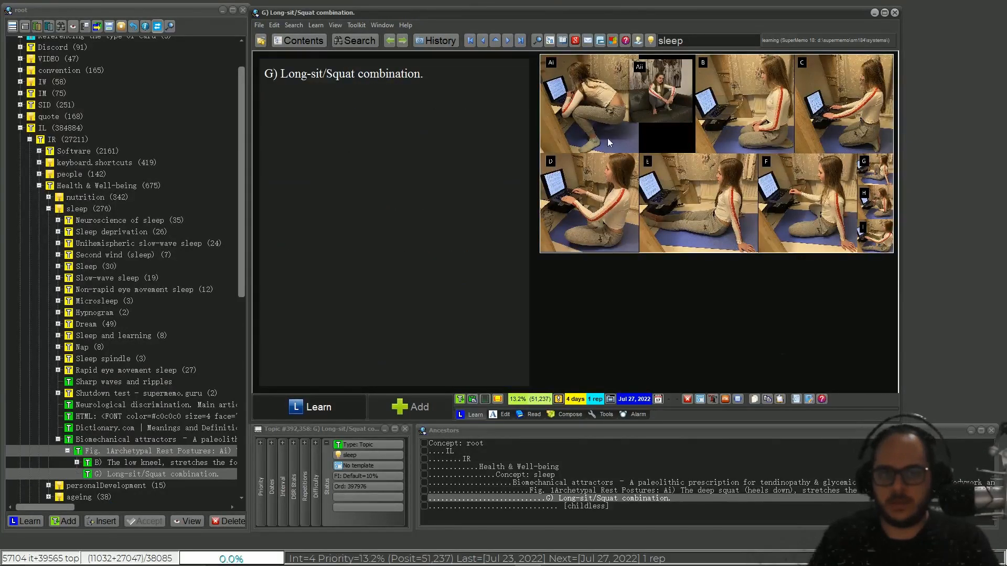
right_click(655, 112)
mouse_move(669, 113)
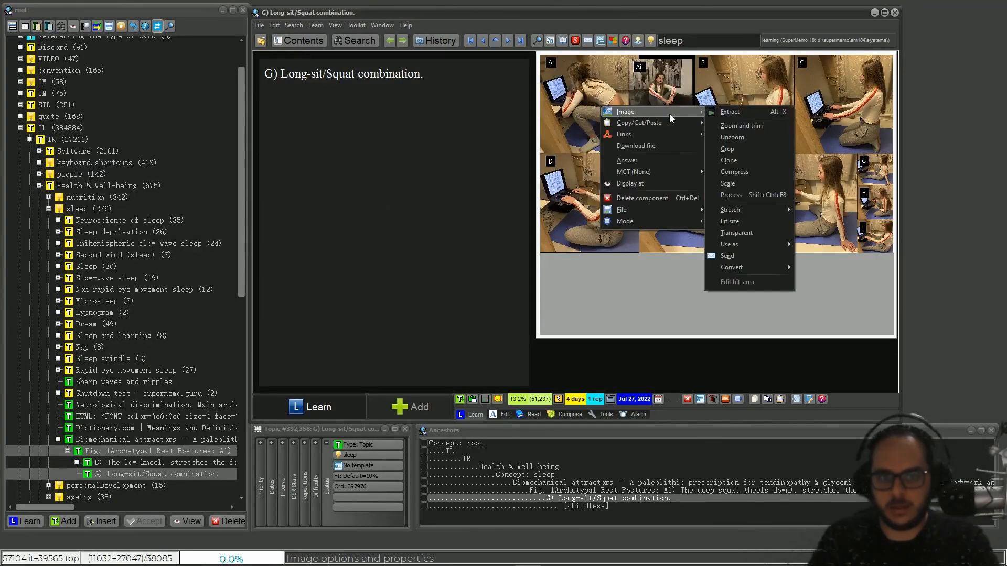
left_click(750, 111)
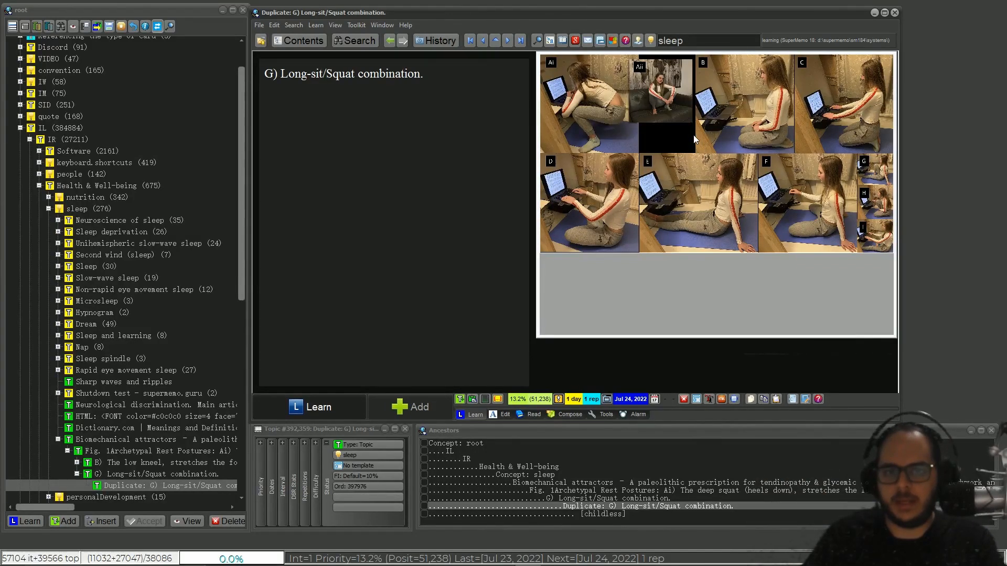
- Compare the "Archetypal Rest Postures #collage" entry with its "(extracted)" counterpart in the image registry, and close the registry
mouse_move(652, 115)
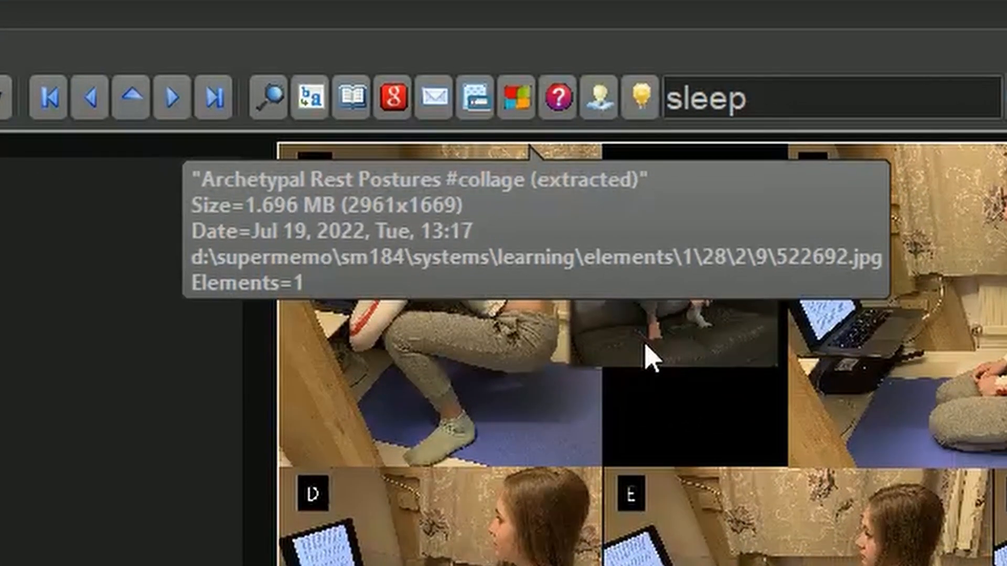
right_click(651, 359)
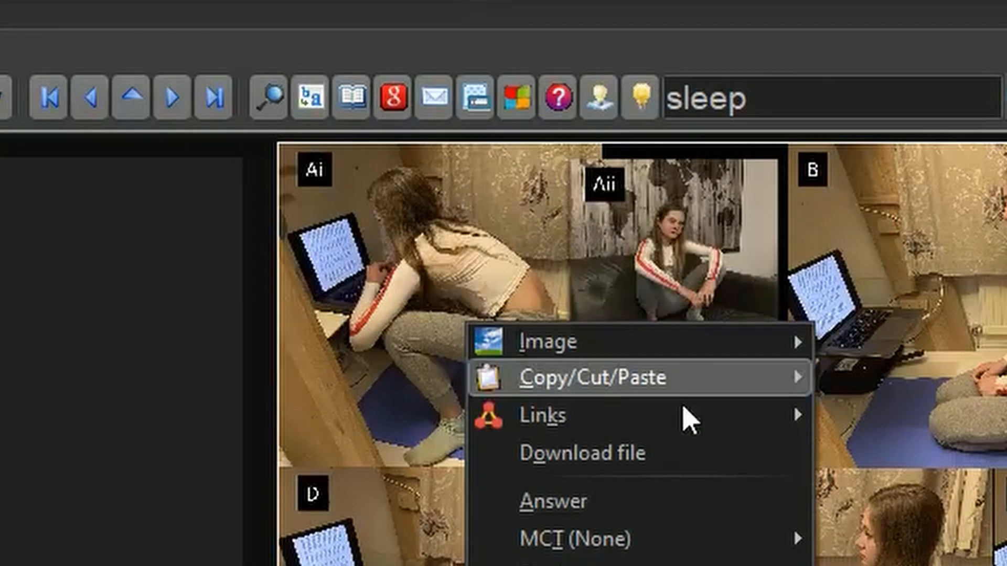
mouse_move(681, 414)
left_click(842, 417)
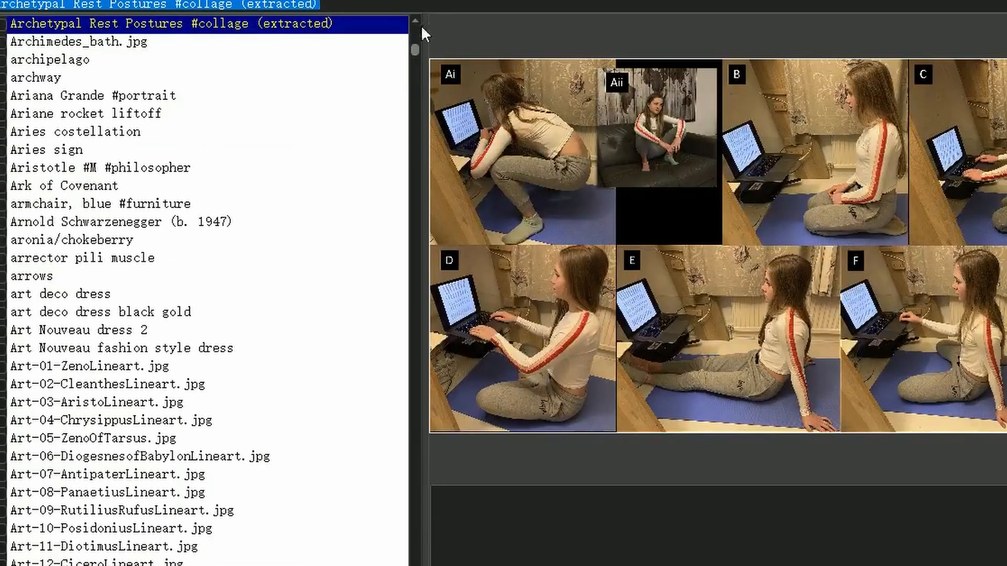
left_click(353, 81)
left_click(353, 80)
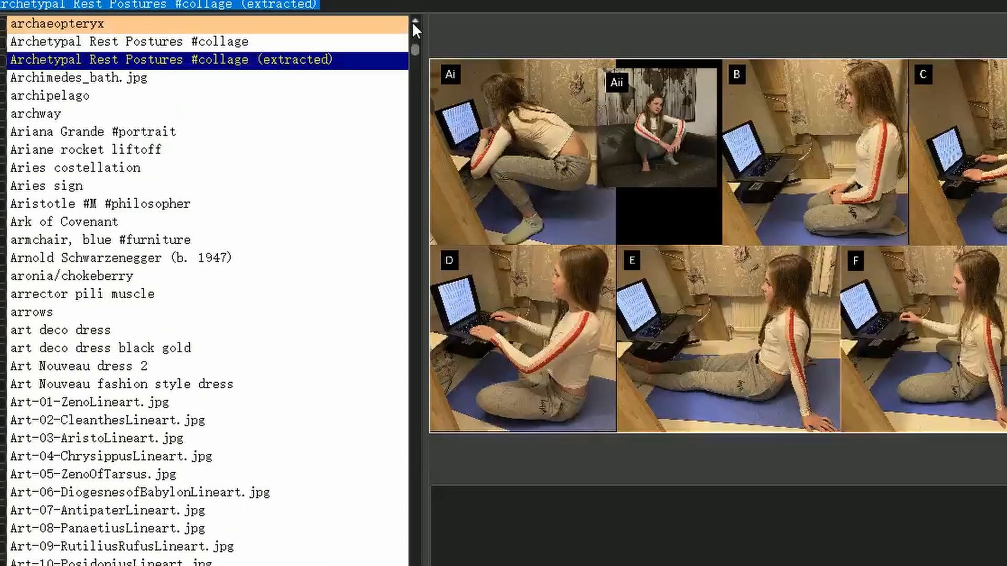
left_click(353, 80)
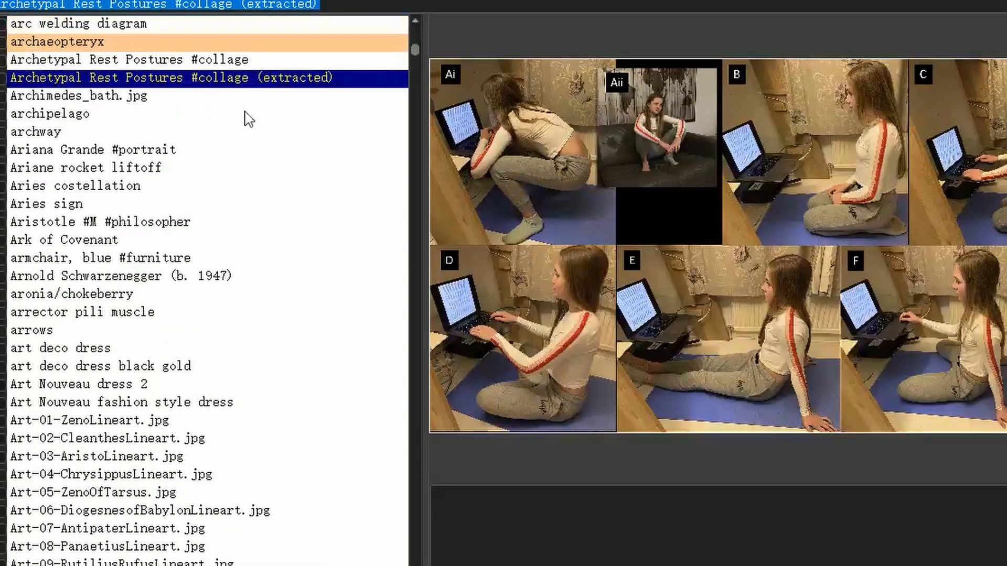
left_click(172, 60)
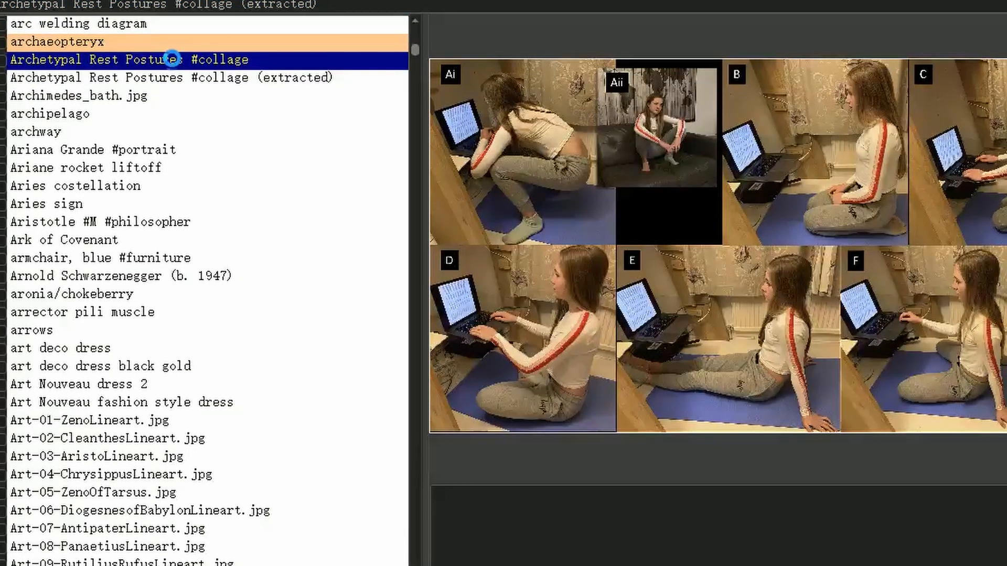
left_click(171, 73)
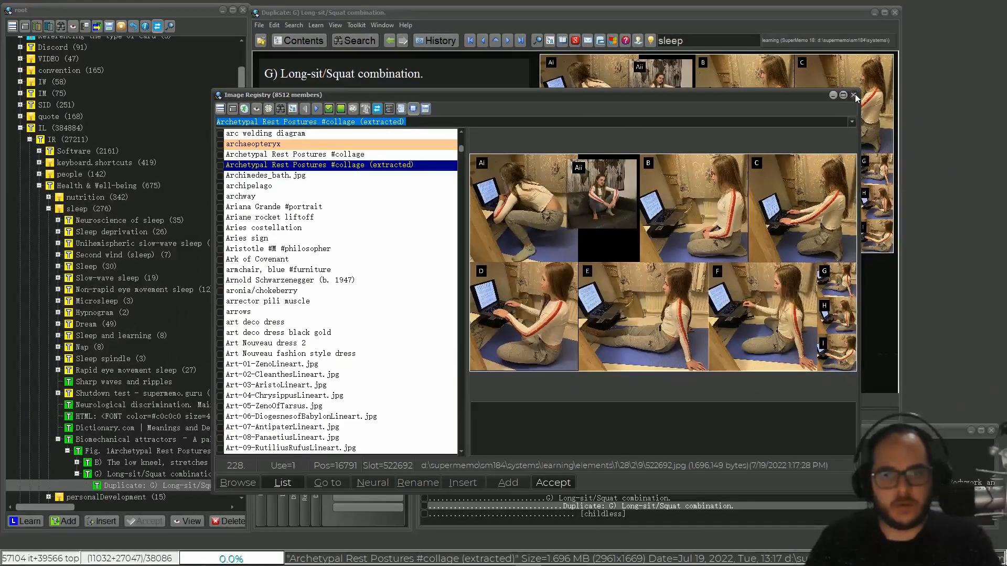
key("Escape")
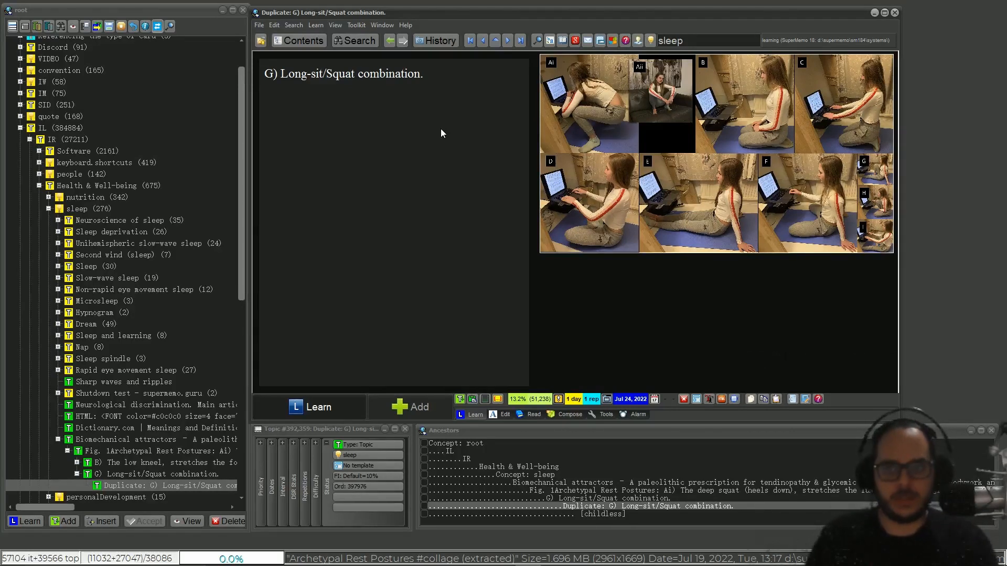
- Zoom and trim the duplicate topic's collage to the panel G photo, leaving out the strip along its upper edge
right_click(610, 100)
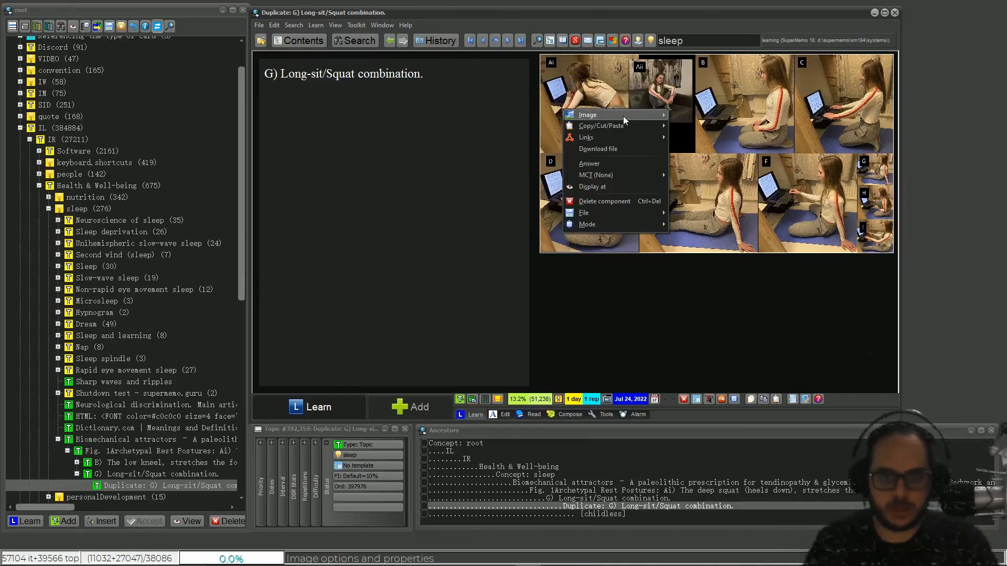
mouse_move(623, 115)
left_click(703, 125)
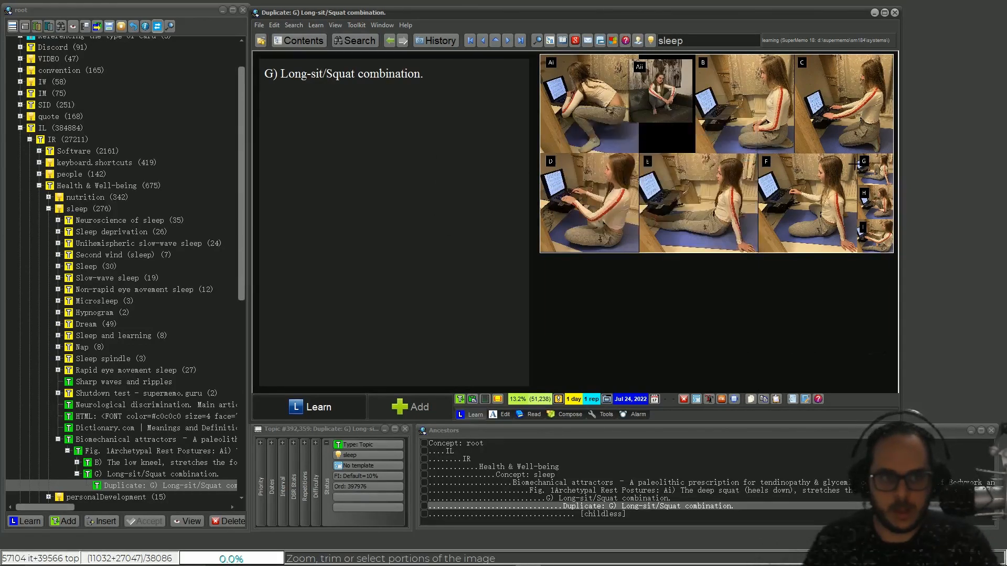
left_click_drag(859, 153, 893, 191)
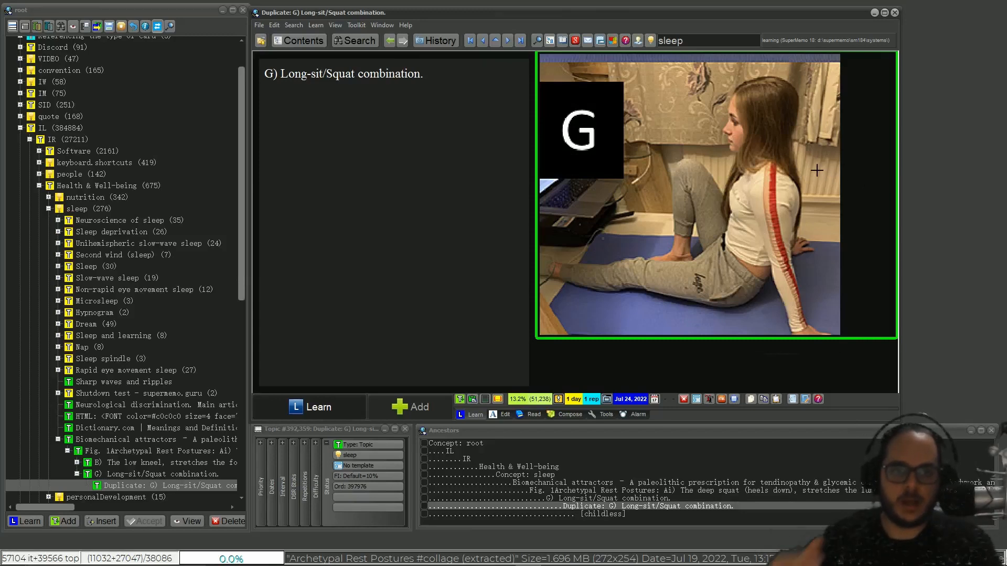
right_click(645, 109)
mouse_move(658, 111)
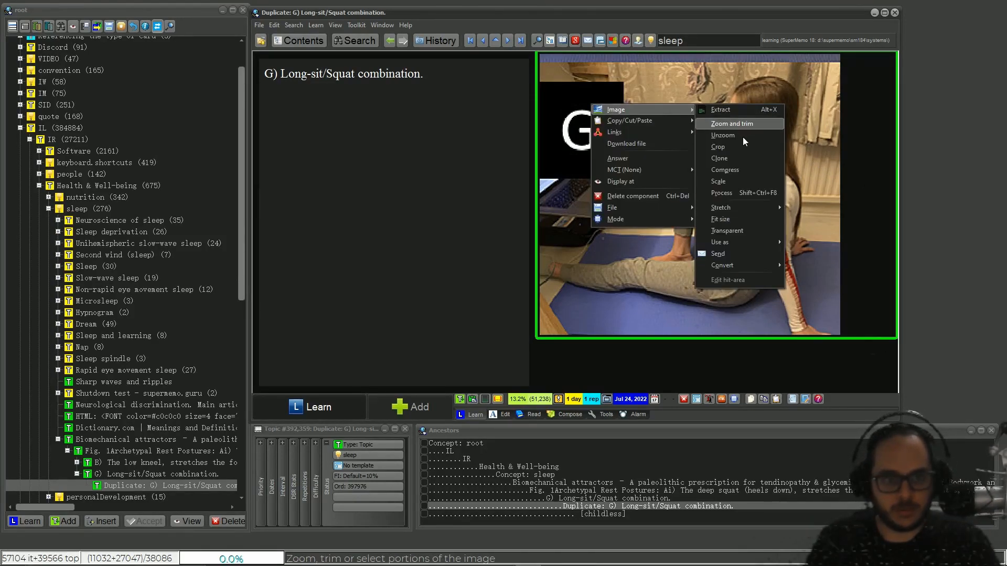
left_click(734, 124)
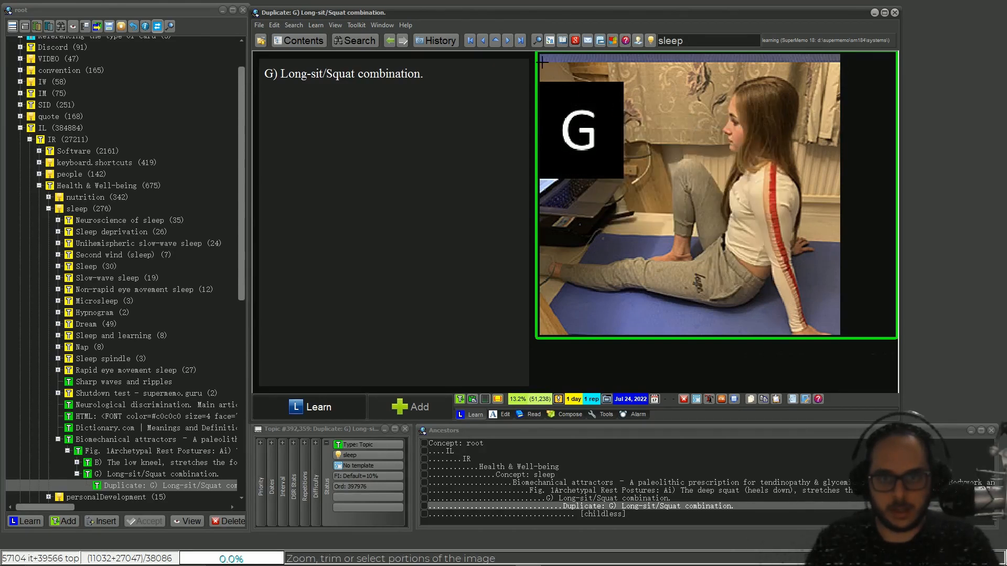
left_click_drag(543, 61, 838, 333)
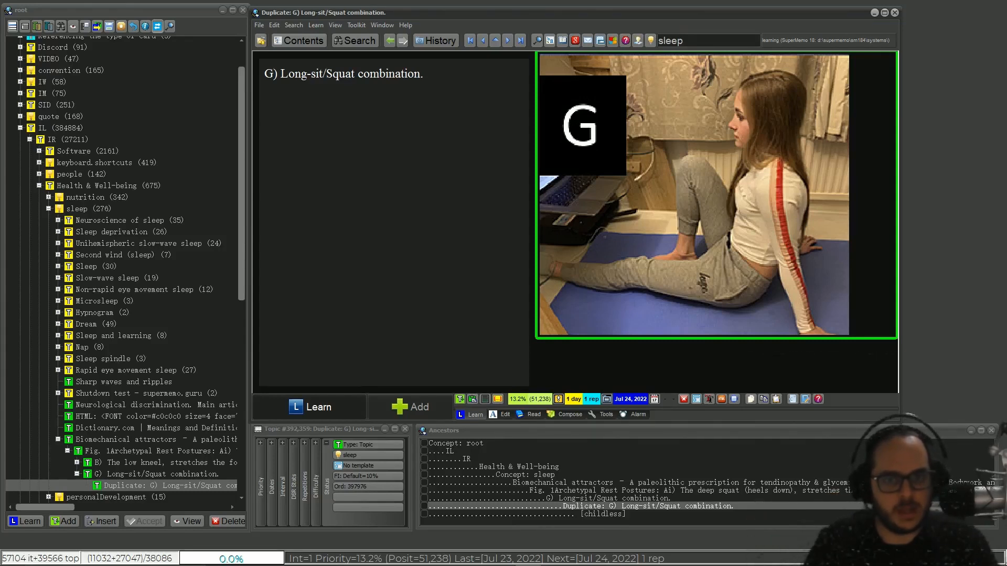
- Crop the image to the trimmed panel G area and replace the extracted collage file with it
right_click(562, 107)
mouse_move(616, 111)
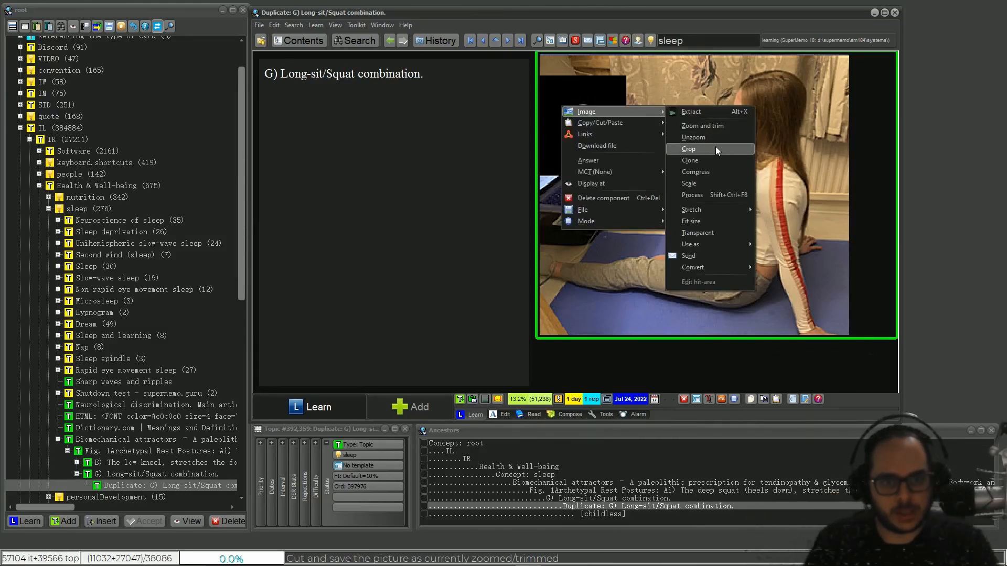
left_click(716, 149)
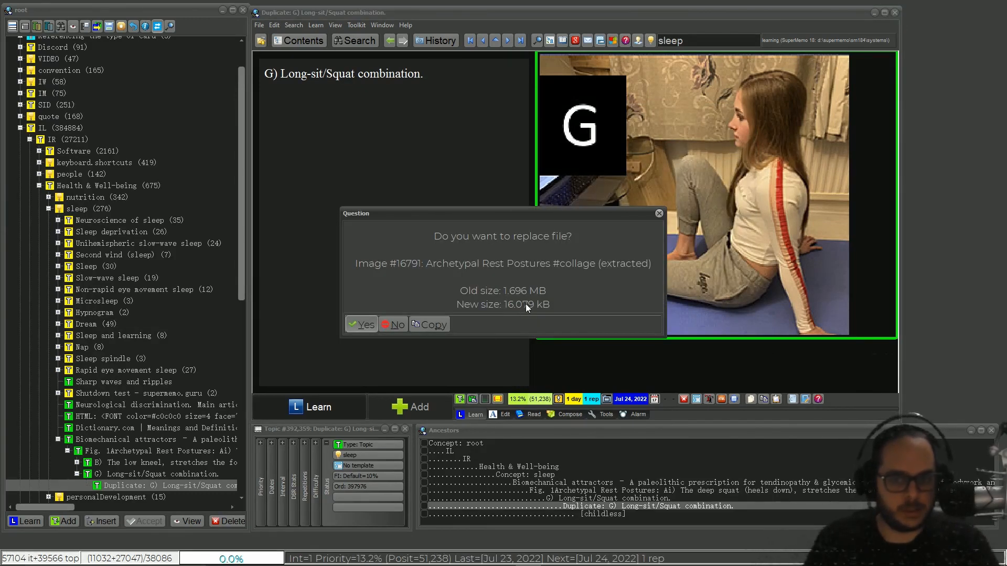
left_click(367, 323)
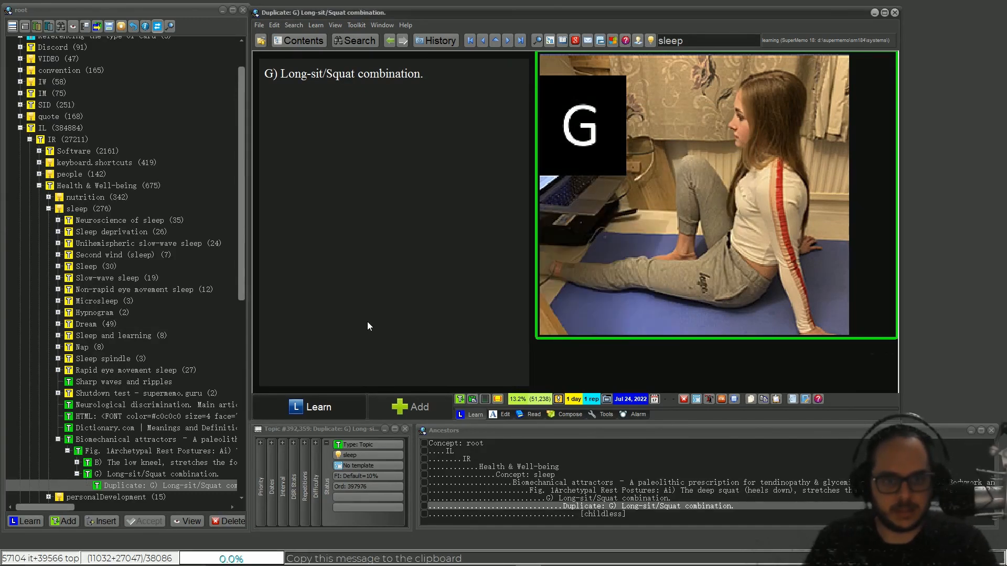
- Check the cropped image's entry in the image registry and close the registry
right_click(641, 118)
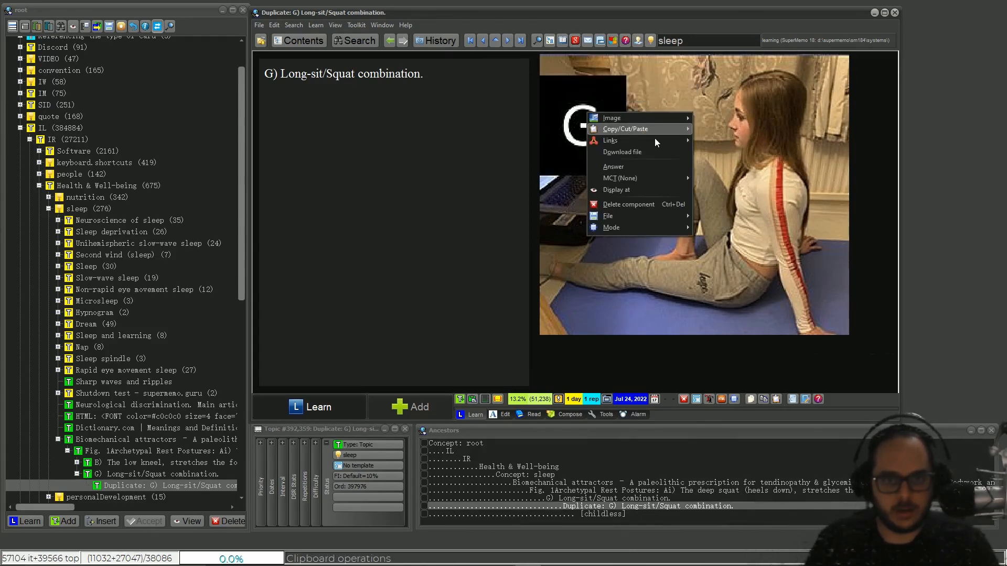
mouse_move(654, 138)
left_click(698, 139)
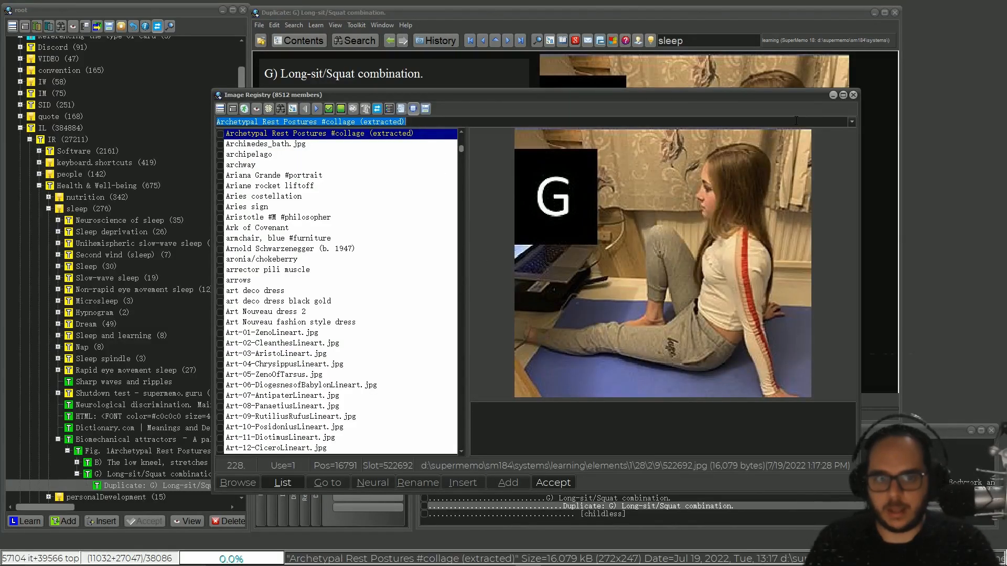
left_click(853, 95)
- Rename the cropped image's registry member to "Long-sit/Squat combination Archetypal Rest Posture #photo"
right_click(604, 94)
mouse_move(660, 120)
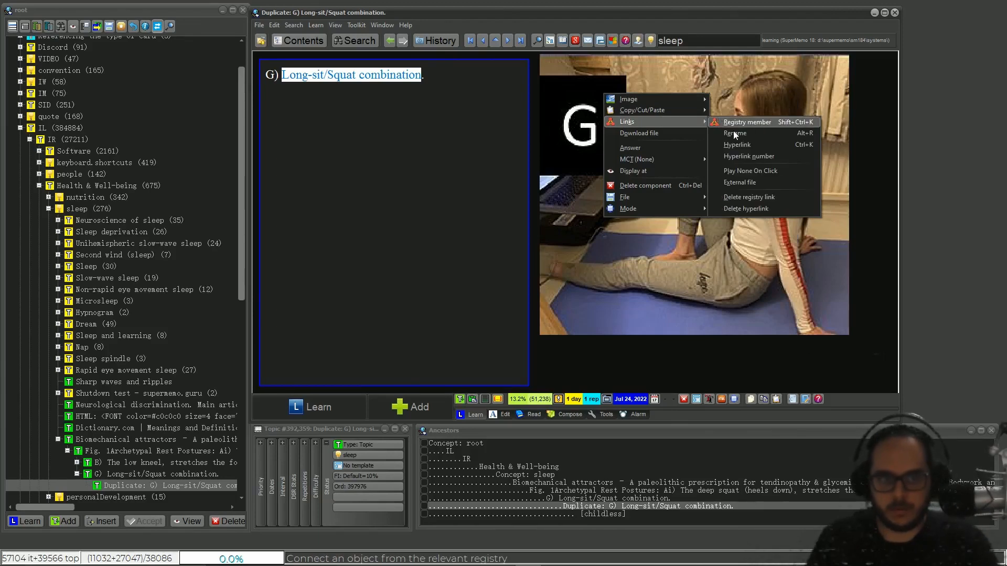
left_click(733, 131)
left_click_drag(469, 358, 362, 358)
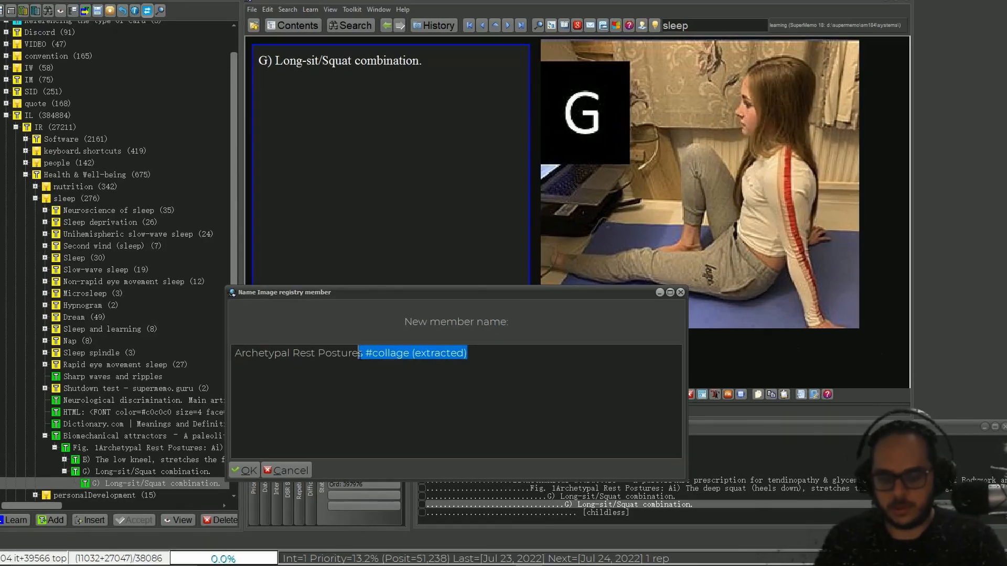
key("BackSpace")
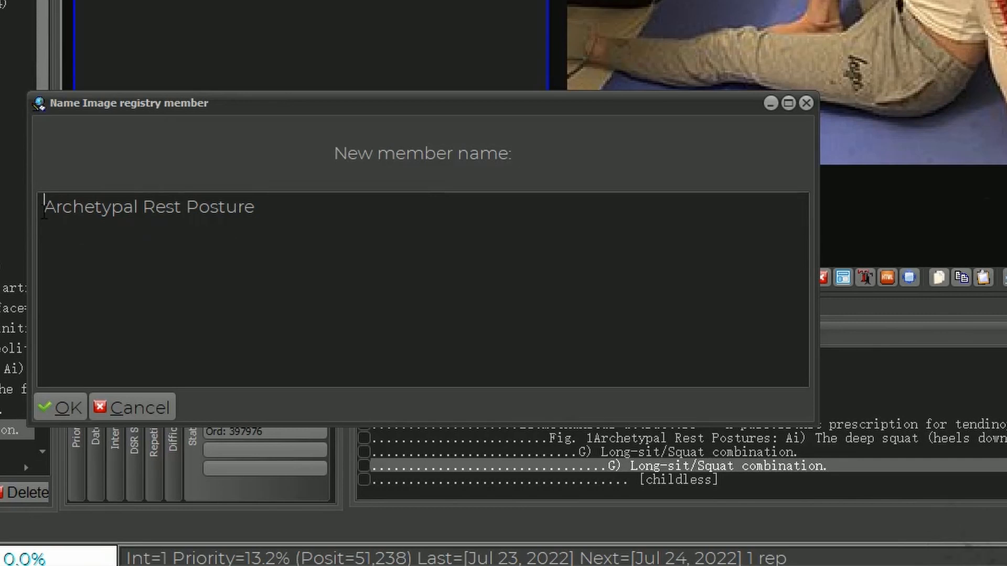
type("Long-sit/Squat combination")
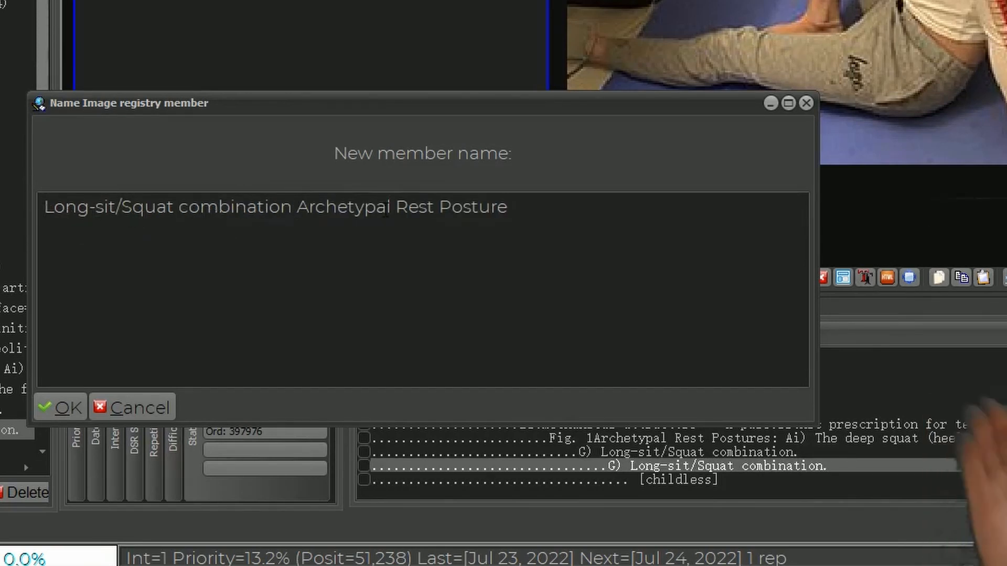
left_click(524, 207)
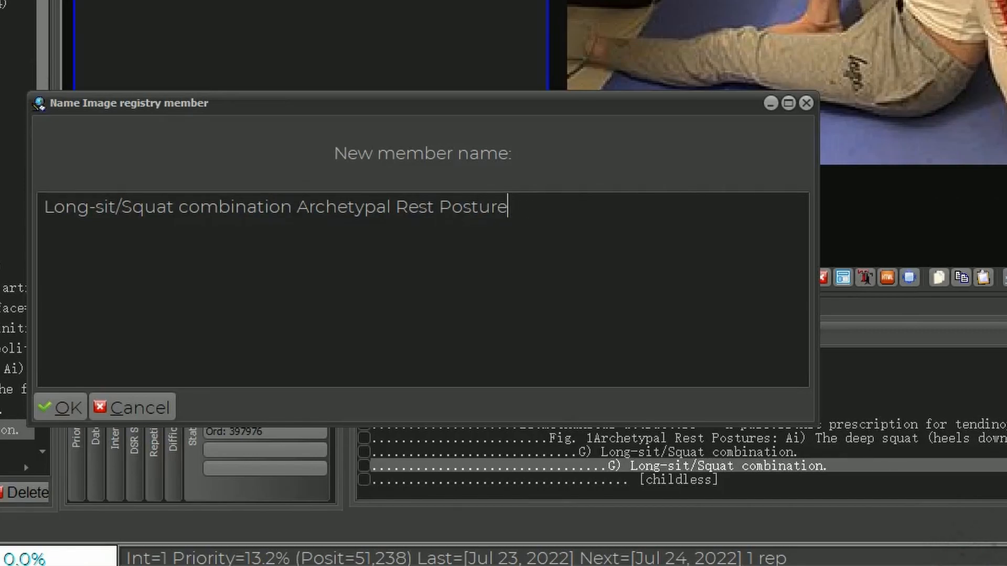
type("#photo")
key("Return")
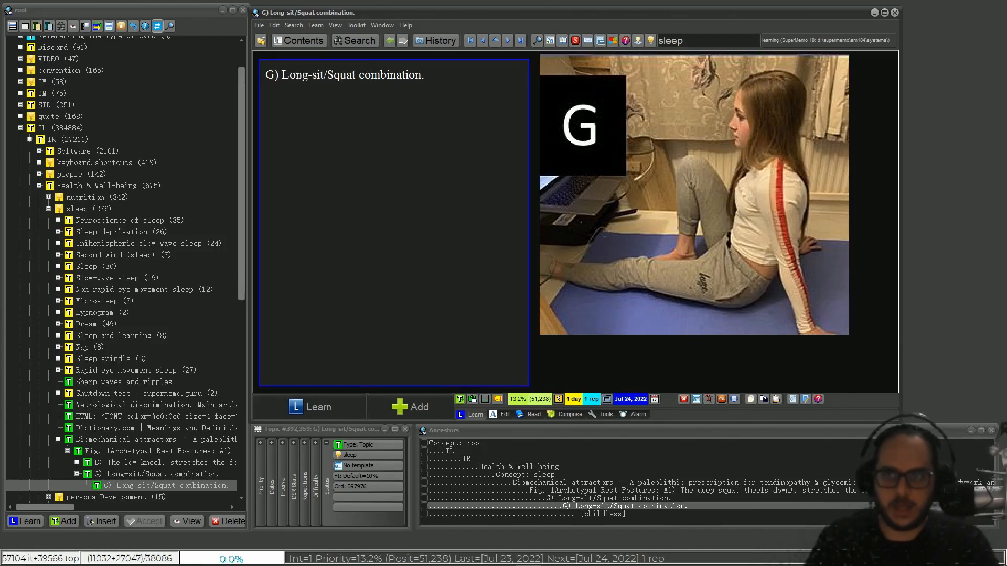
- Replace the leading "G)" in the text with the question "Whai is th ename of this posture?" and put the answer below a blank line
left_click_drag(282, 74, 251, 69)
type("Whai is th")
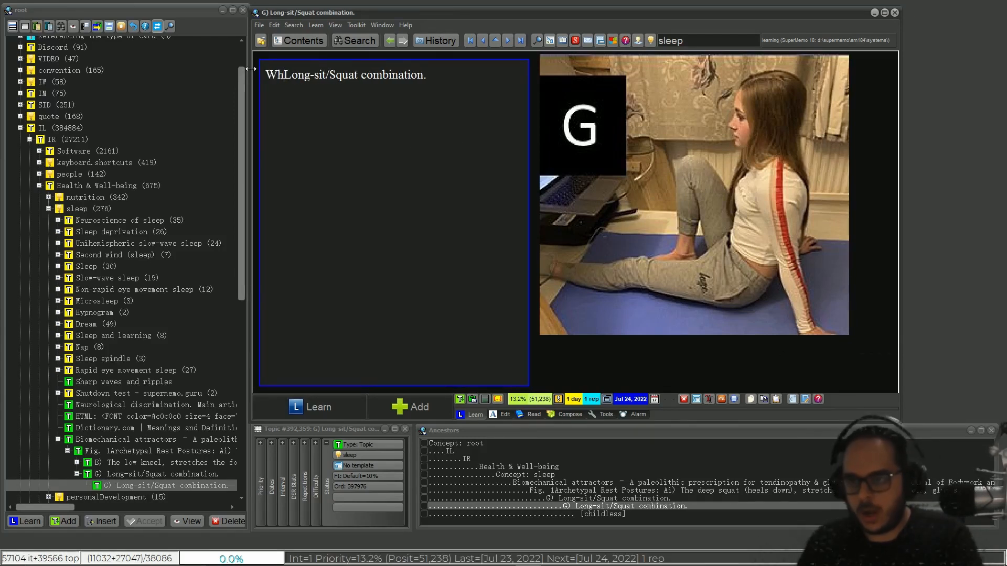
type(" ename of this")
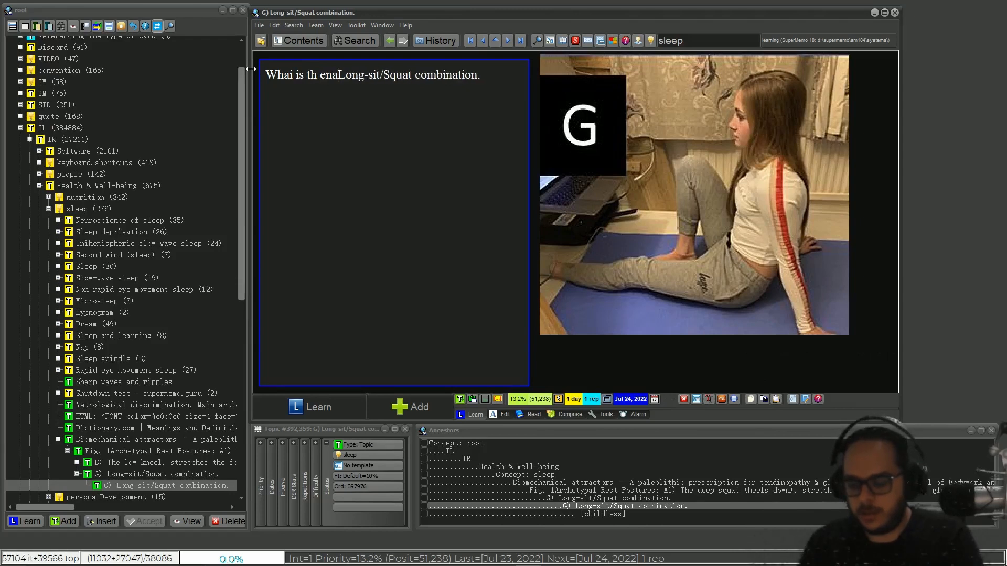
type(" posture")
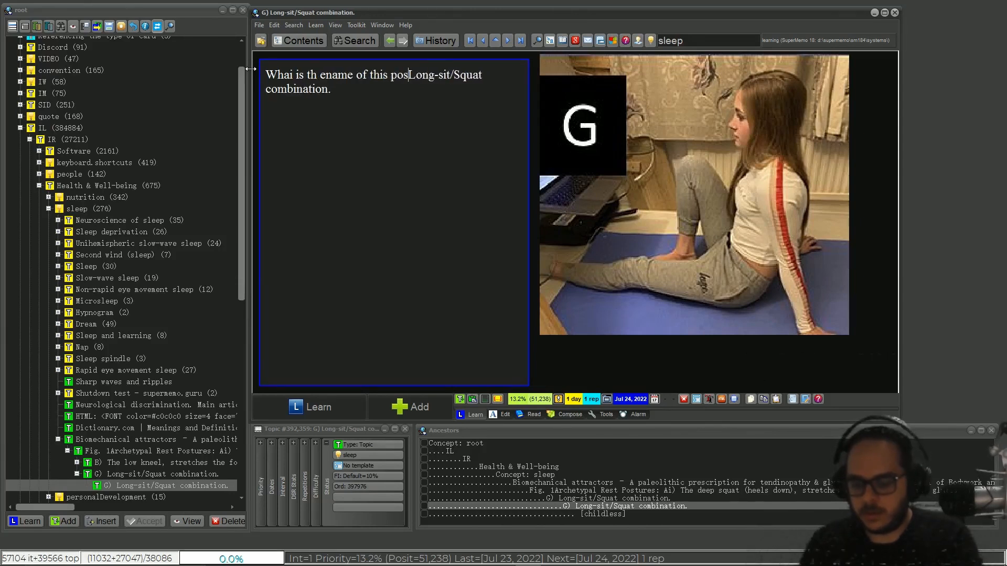
type("?")
key("Return")
key("Return")
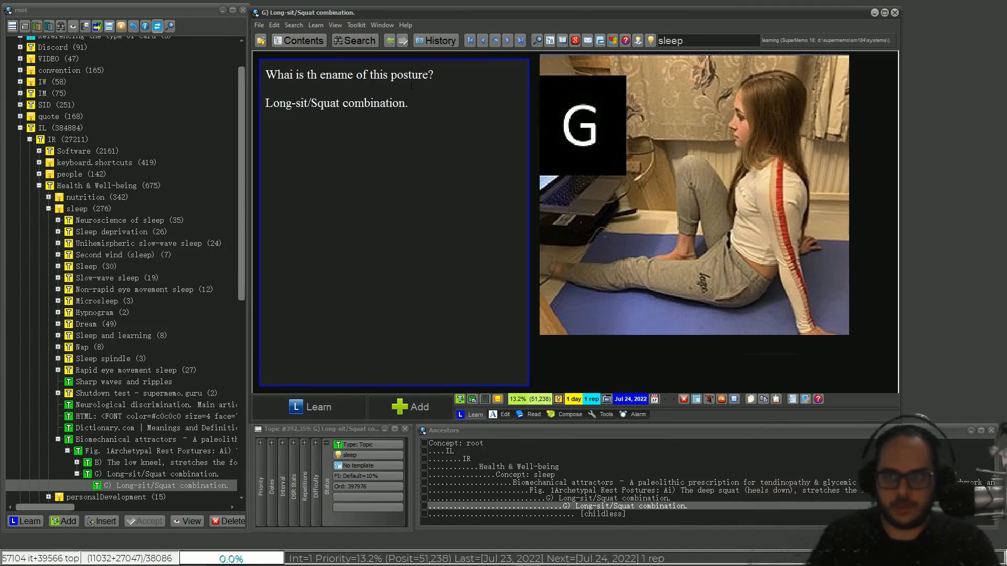
- Create a cloze deletion from the answer "Long-sit/Squat combination." and return to the parent G) topic with the full collage
left_click_drag(415, 102, 255, 96)
key("alt+z")
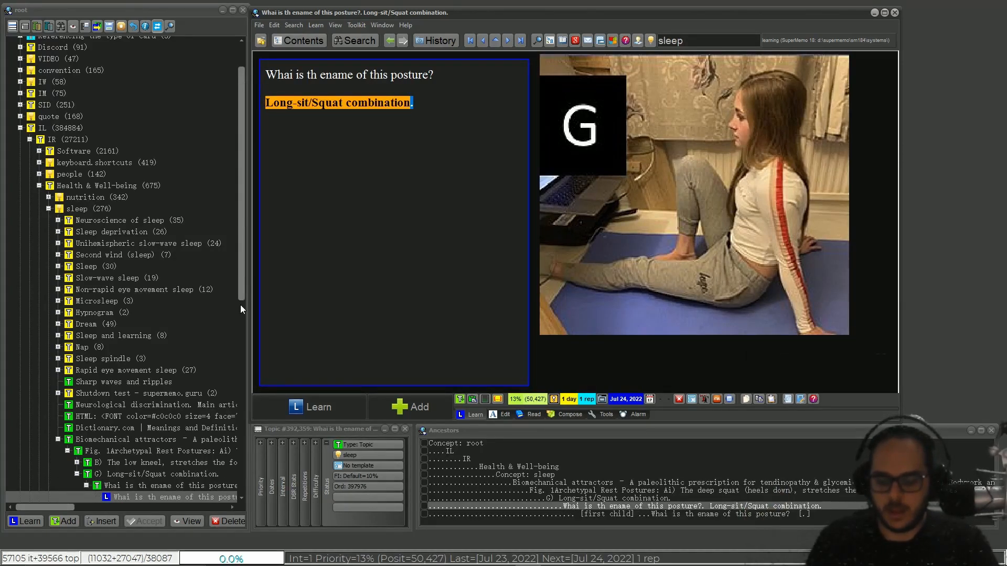
left_click(139, 483)
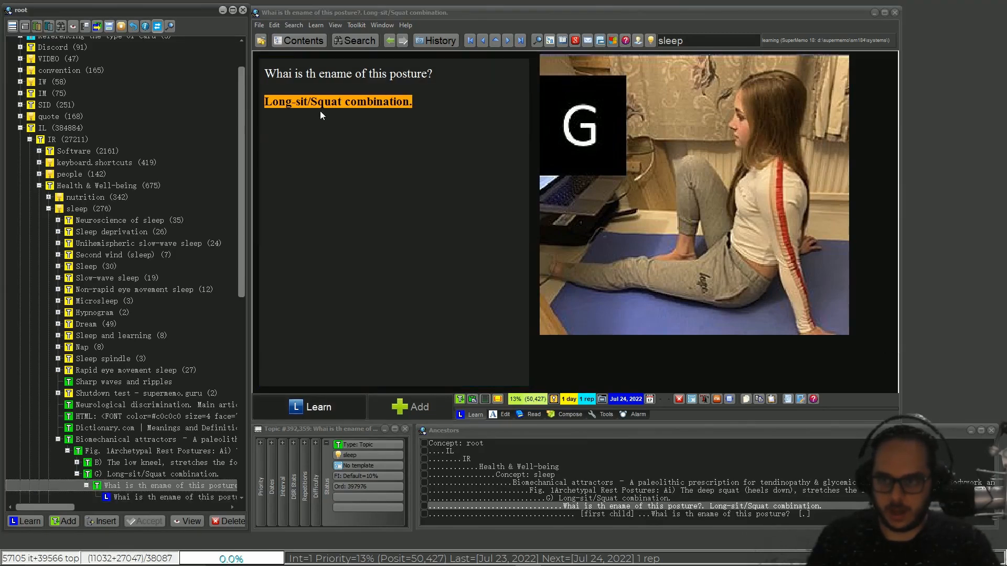
left_click(151, 474)
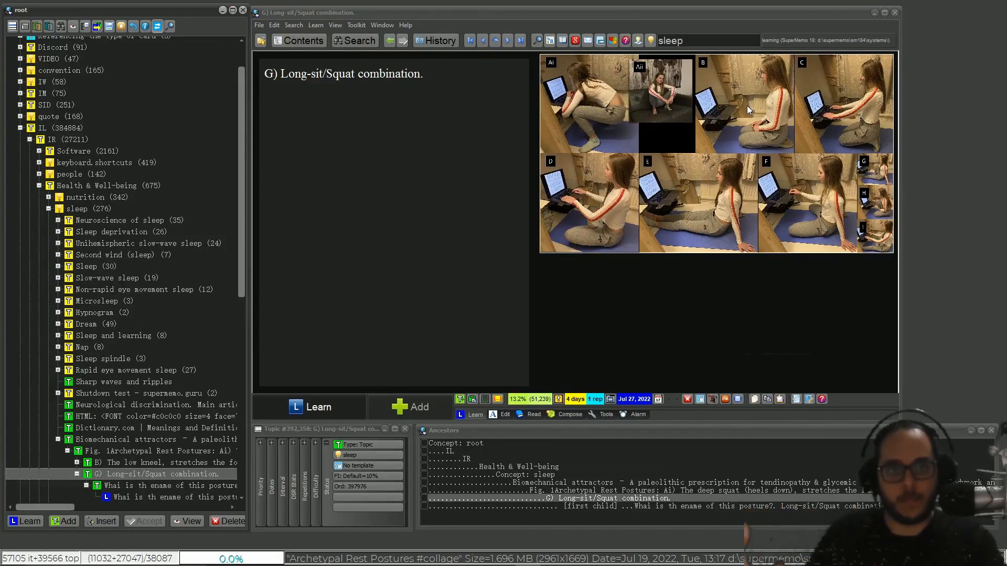
- Look up the full collage image's entry in the image registry and close the registry
right_click(670, 94)
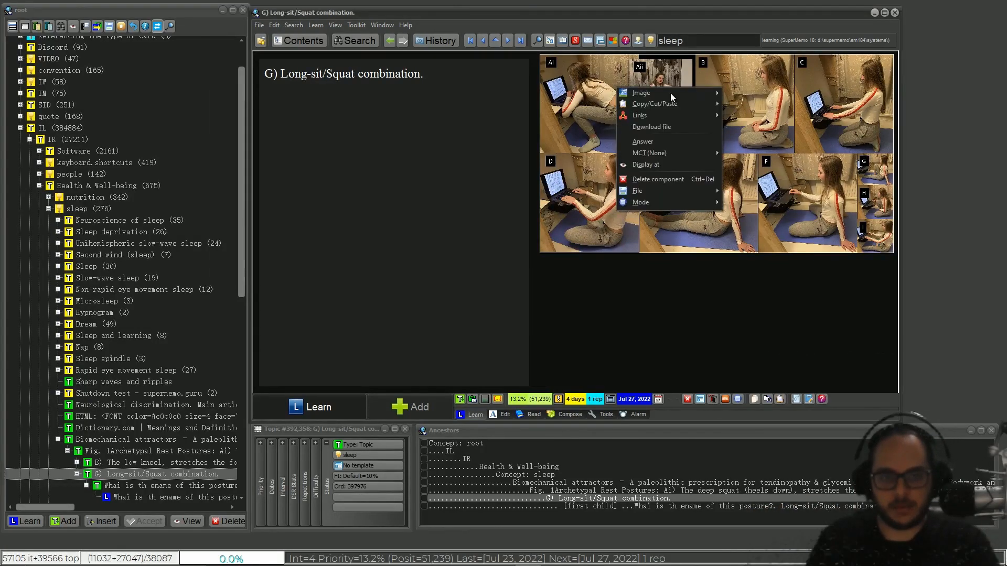
left_click(753, 115)
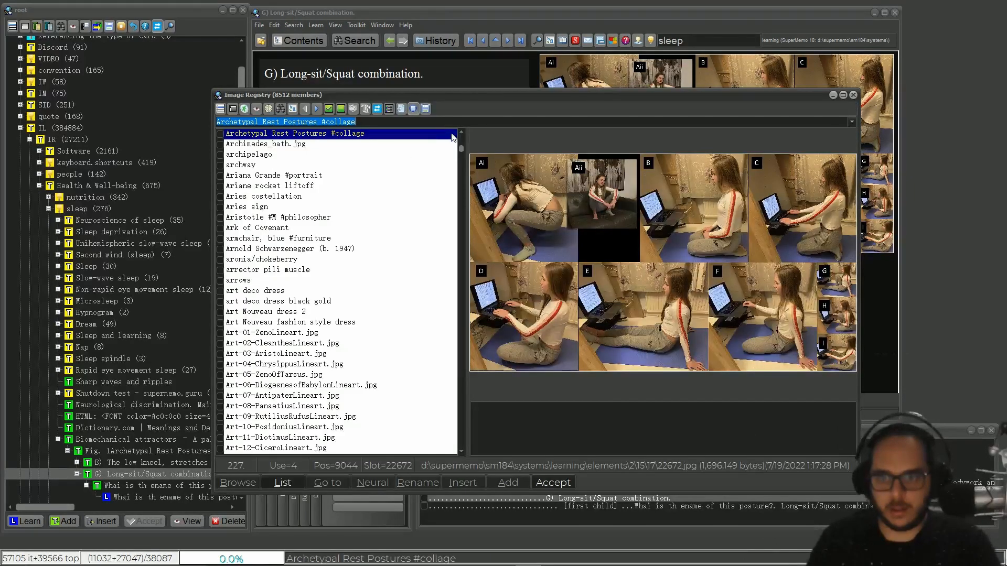
scroll(322, 163, "up", 1)
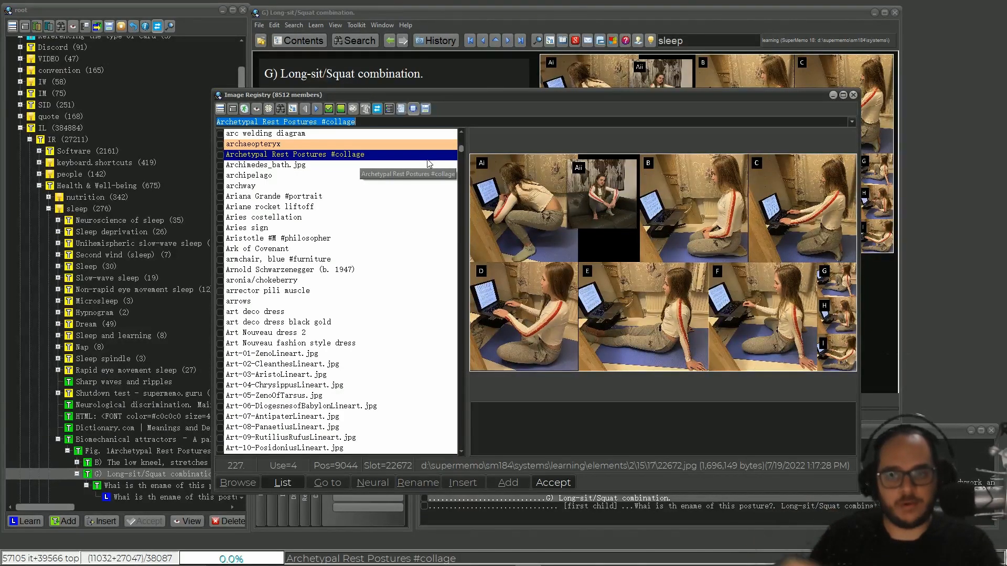
left_click(853, 95)
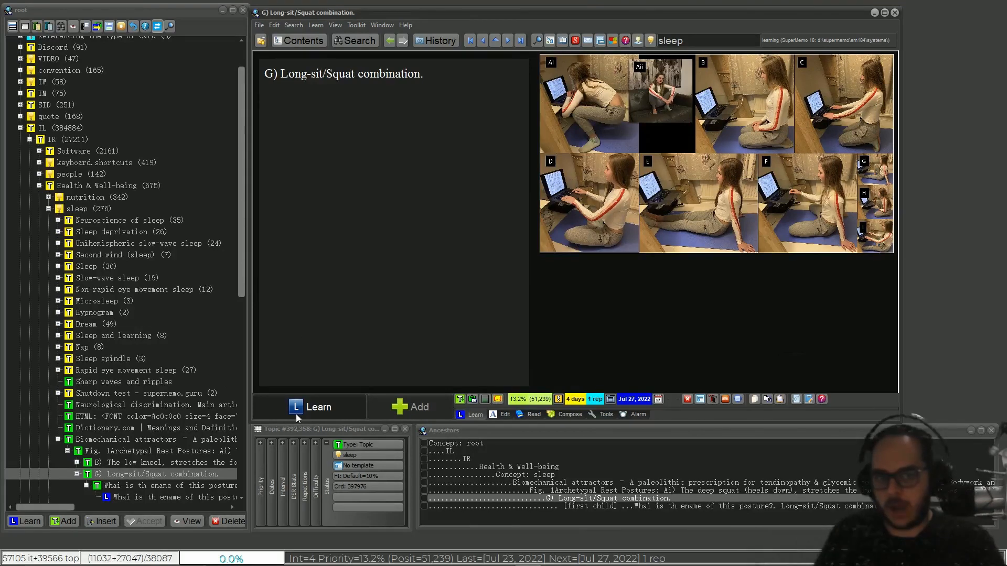
- Open the full image registry and filter it to the Archetypal Rest Posture images
left_click(762, 137)
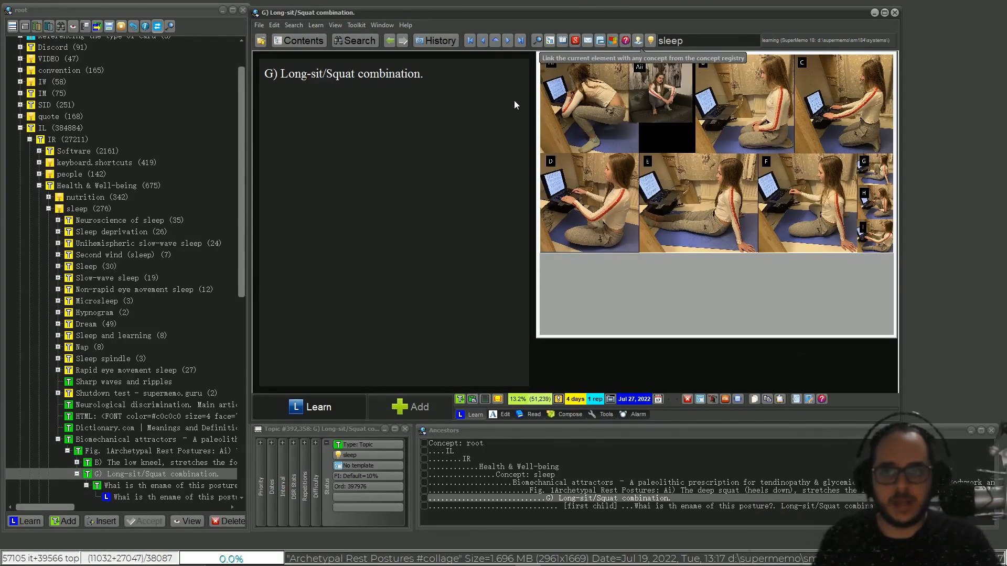
left_click(299, 24)
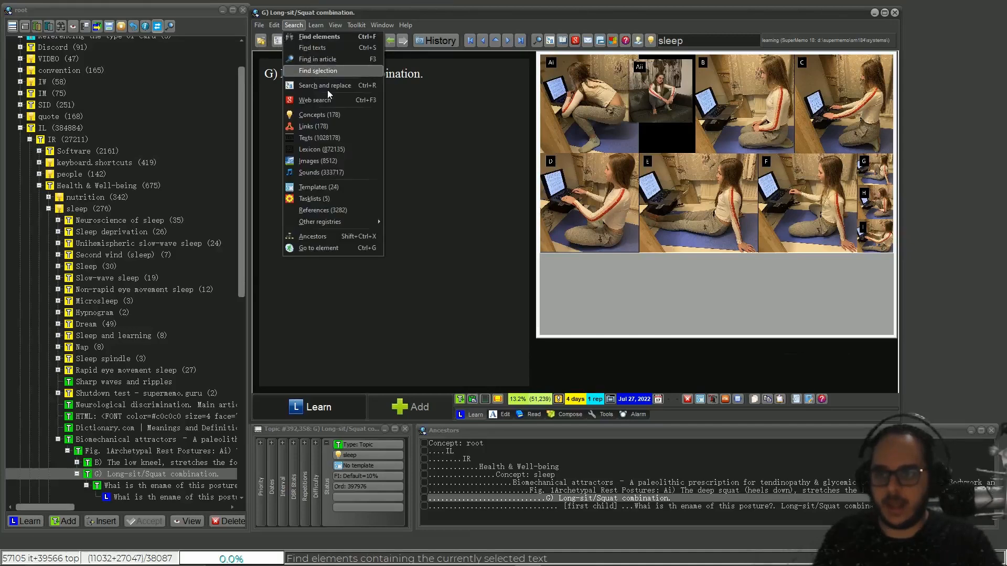
left_click(338, 160)
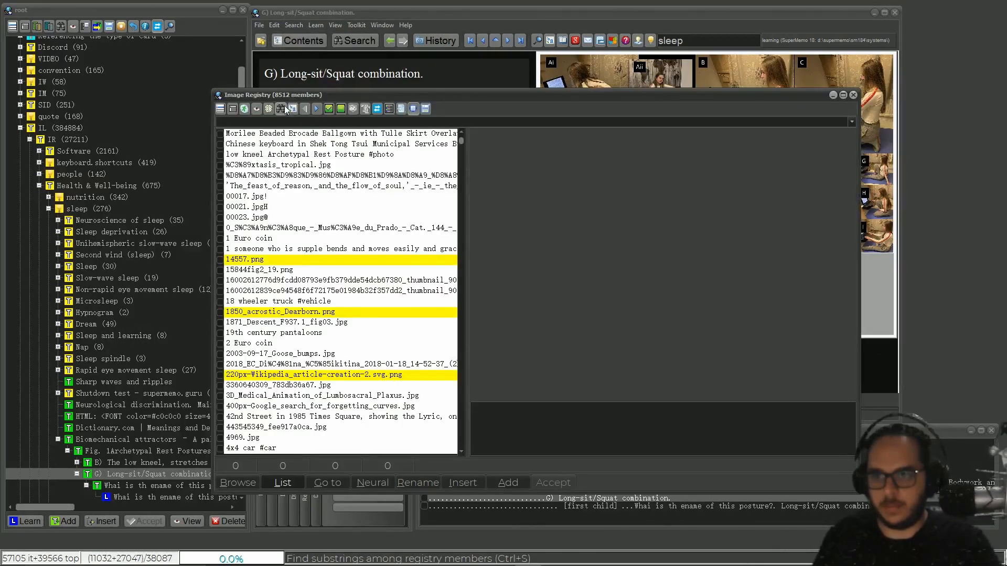
left_click(283, 108)
key("Return")
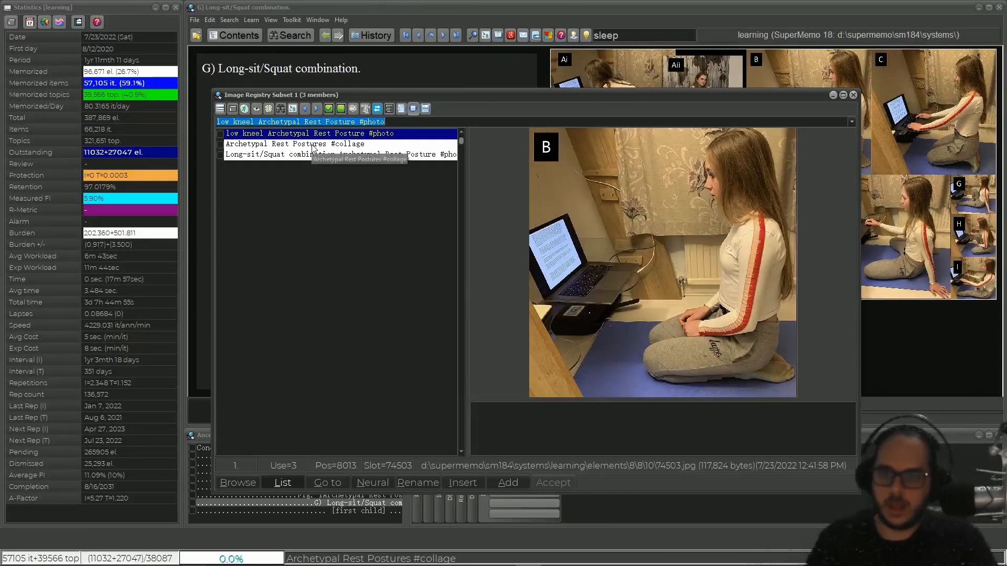
- Preview the collage, low kneel and Long-sit/Squat combination images in the filtered registry and close it
left_click(312, 145)
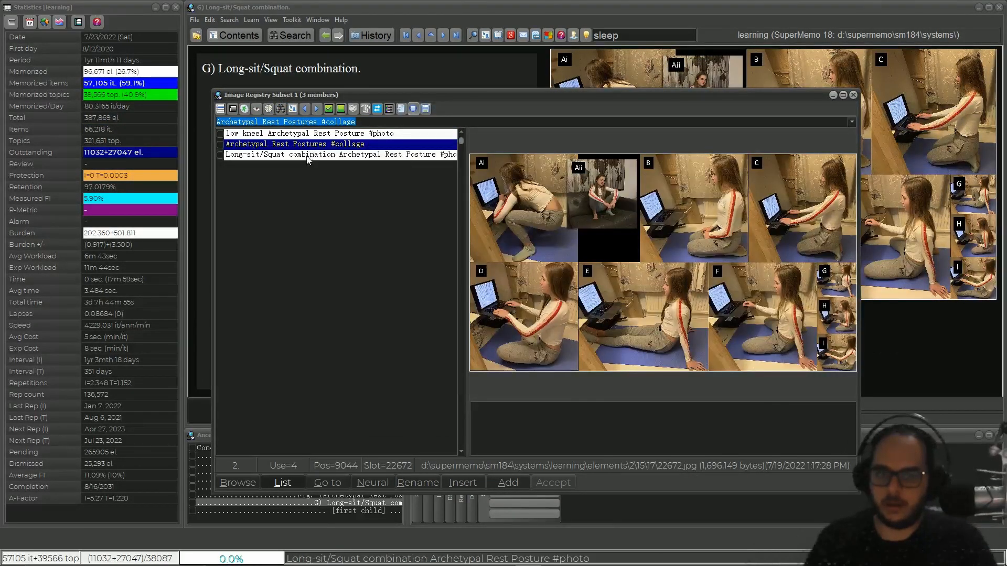
left_click(308, 156)
left_click(306, 135)
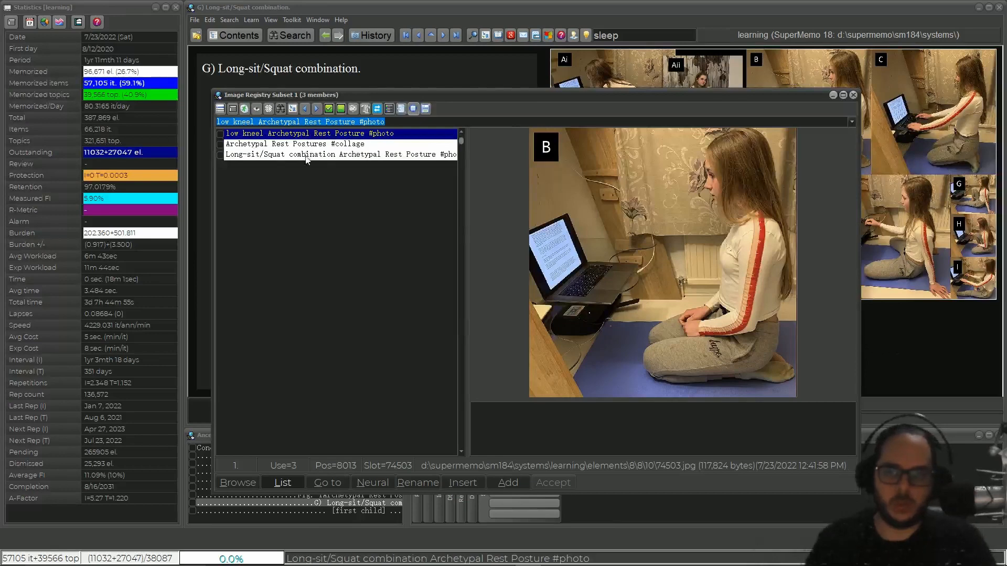
left_click(307, 155)
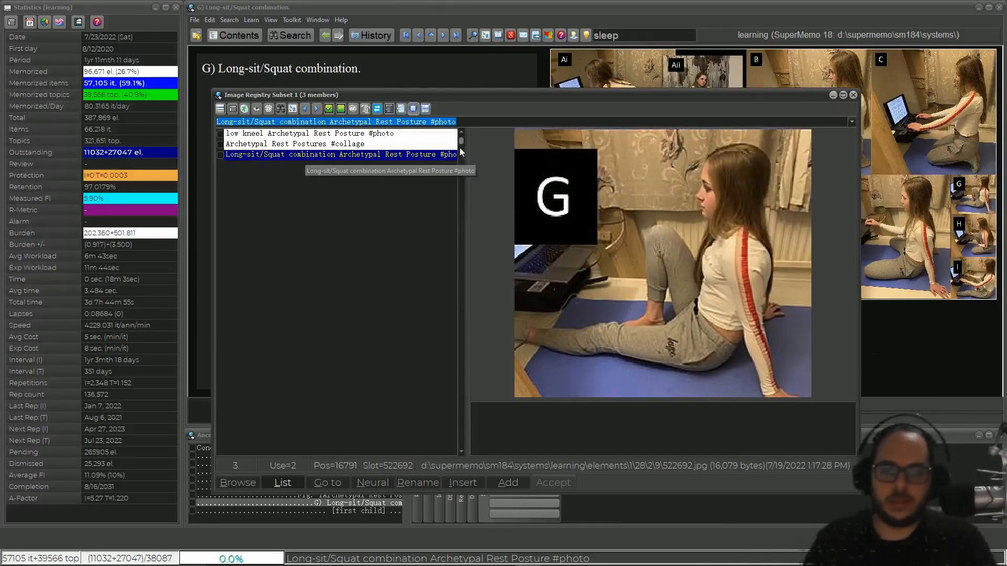
left_click(339, 146)
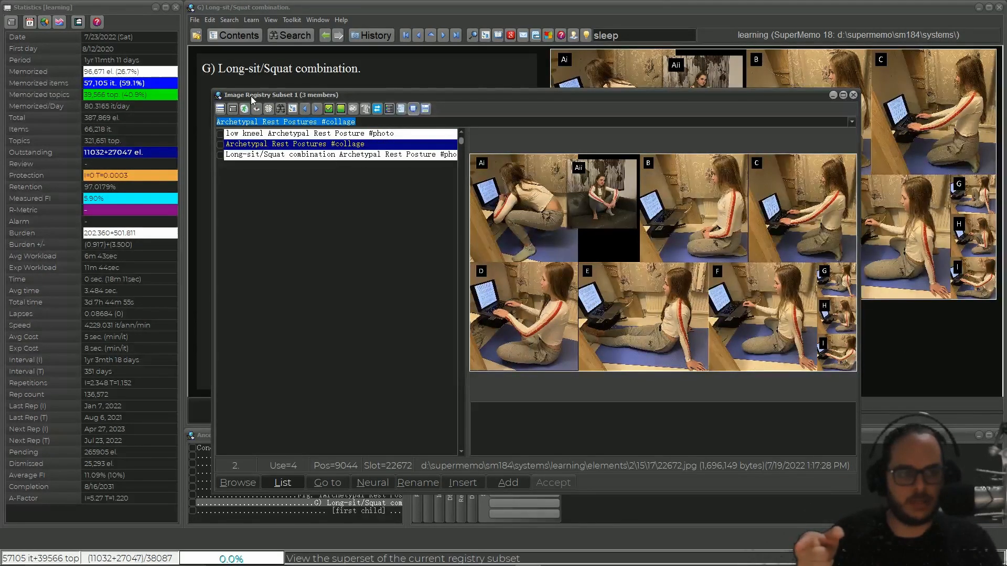
left_click(853, 95)
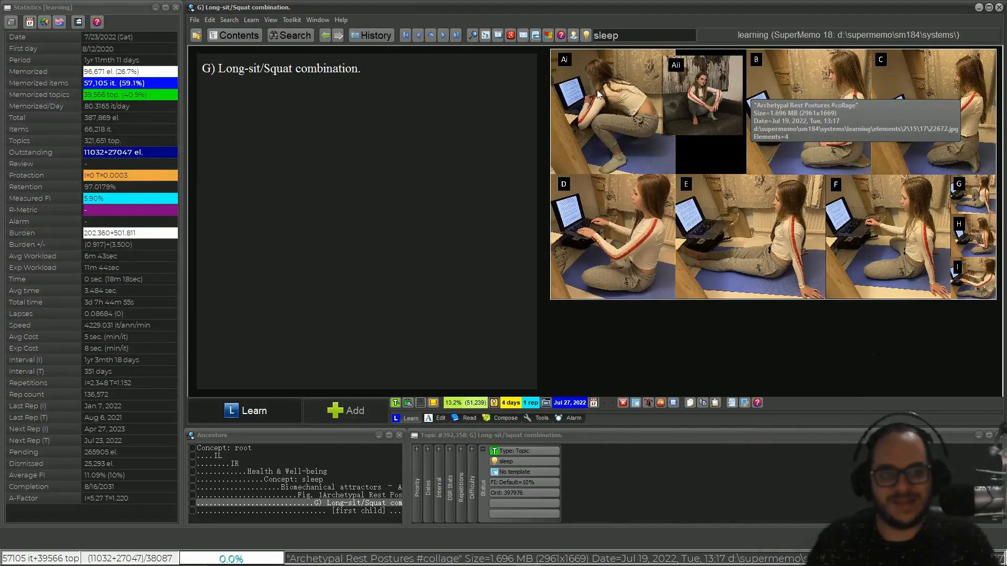
- Show the contents tree and view the posture-name question topic under G), followed by the B) low kneel topic
key("F5")
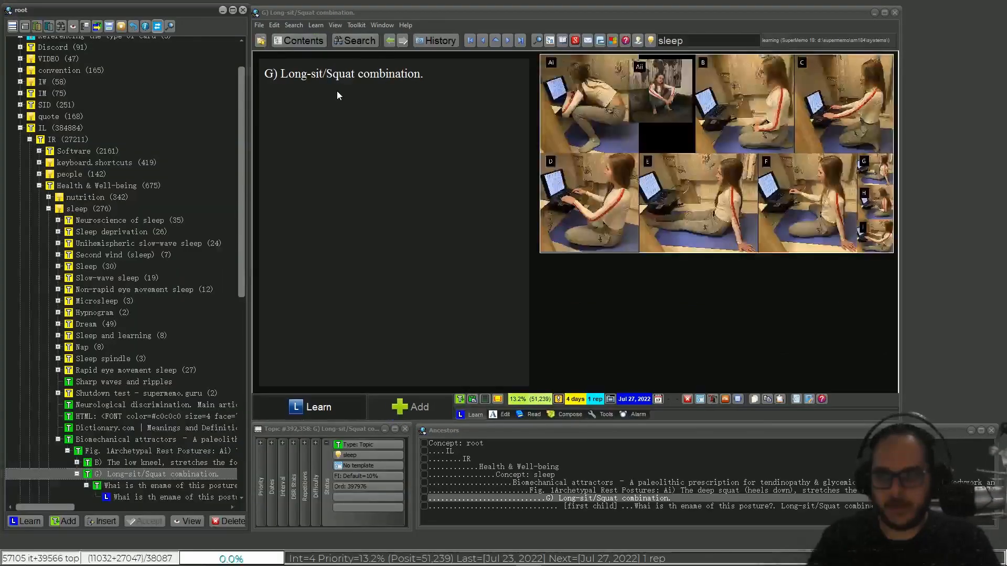
left_click(144, 484)
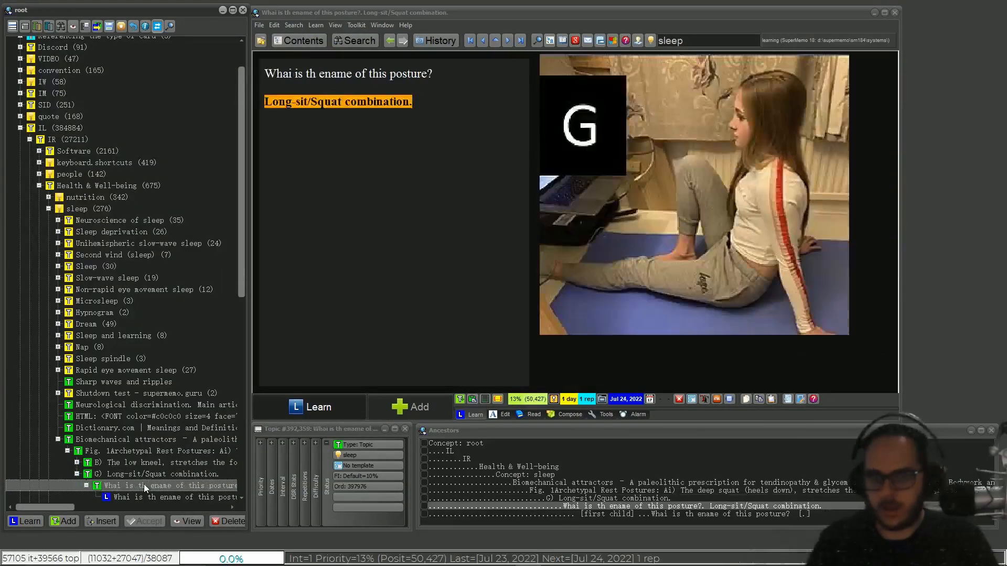
left_click(76, 463)
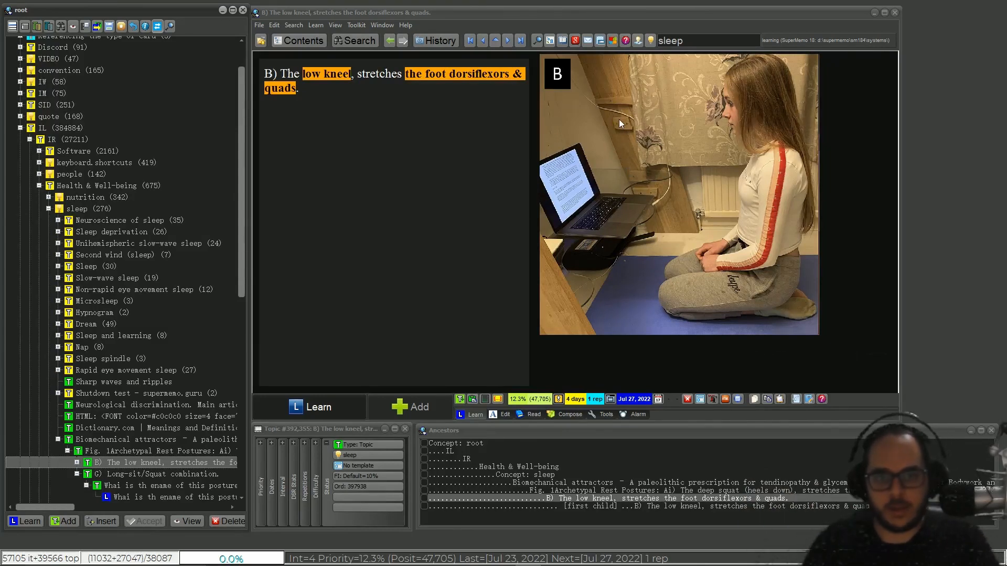
- Zoom and trim the B) low kneel image to the area around the folded legs and feet
right_click(586, 127)
mouse_move(609, 130)
left_click(669, 139)
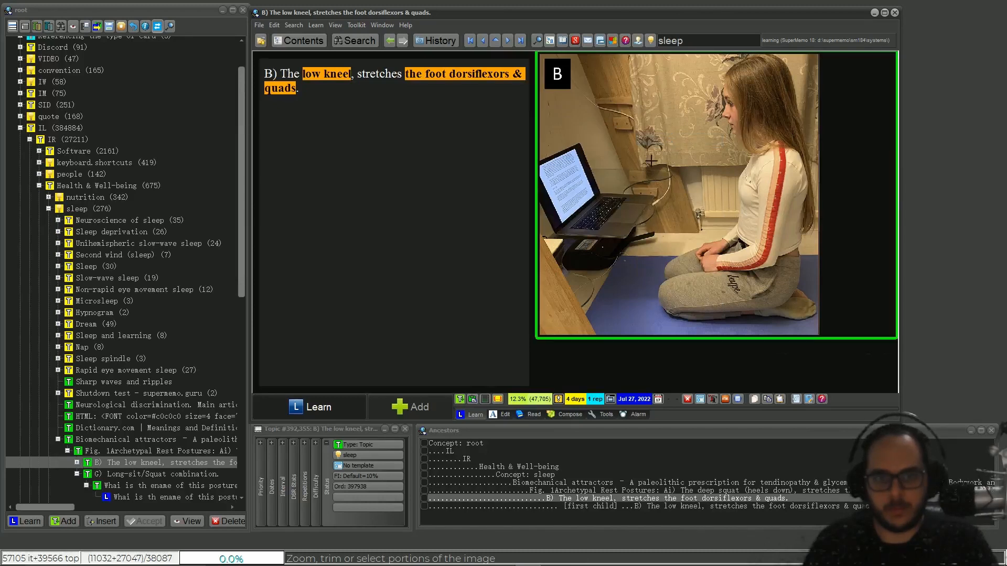
left_click_drag(653, 233, 819, 327)
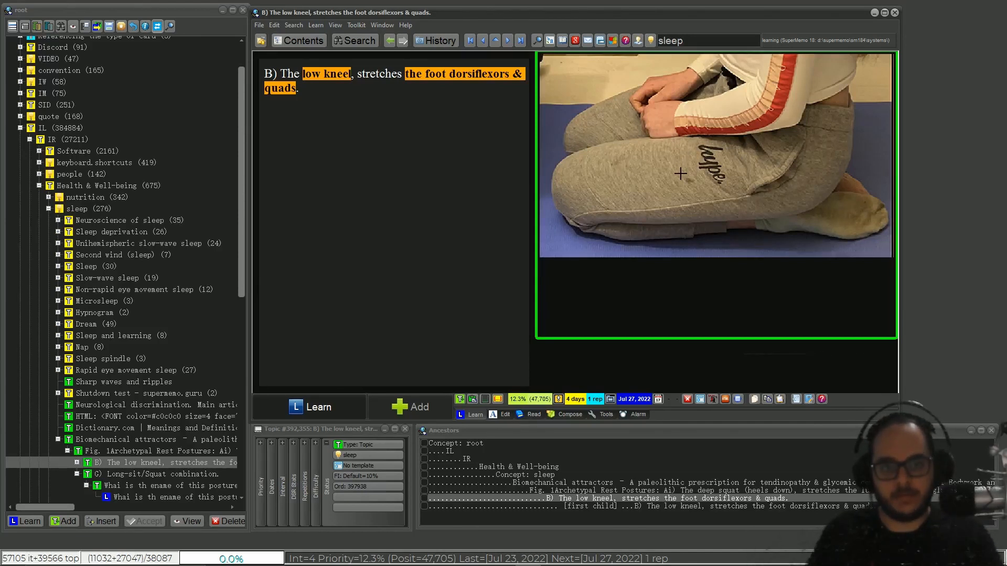
right_click(628, 103)
mouse_move(638, 106)
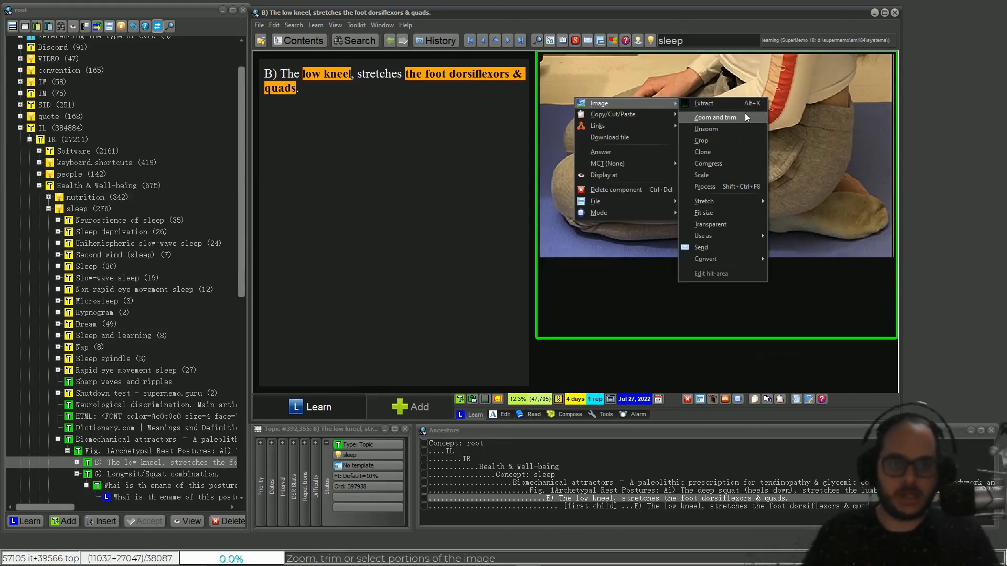
left_click(724, 44)
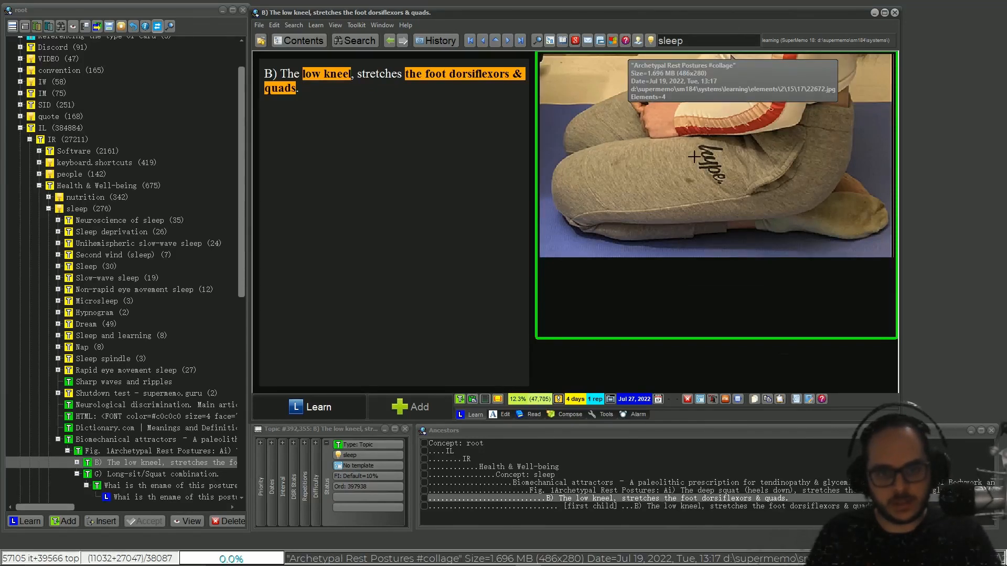